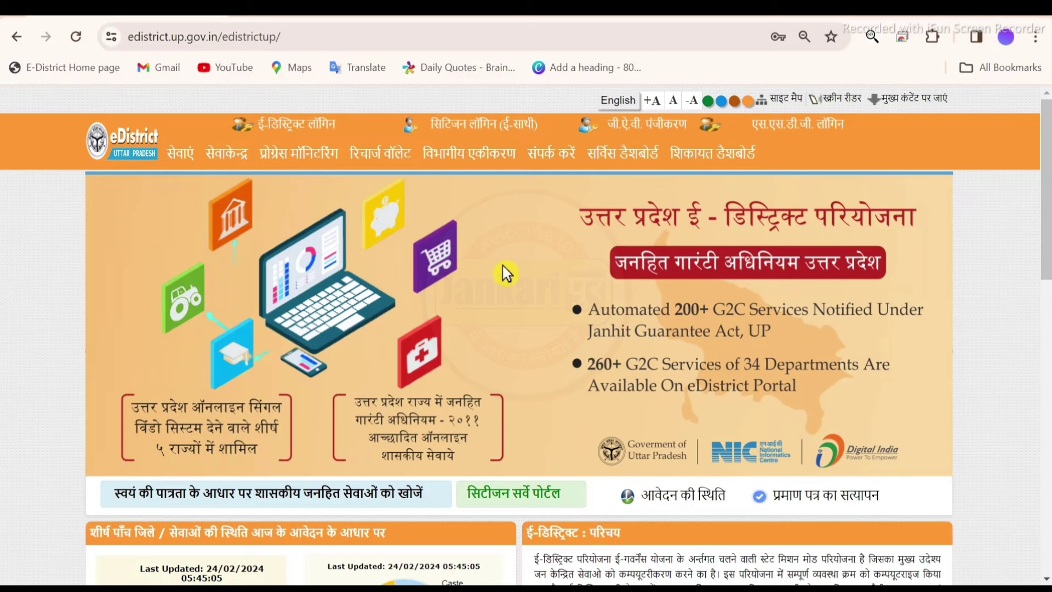
# Step: Open the citizen login (ई-साथी) portal and bring up its new user registration form
pyautogui.click(456, 127)
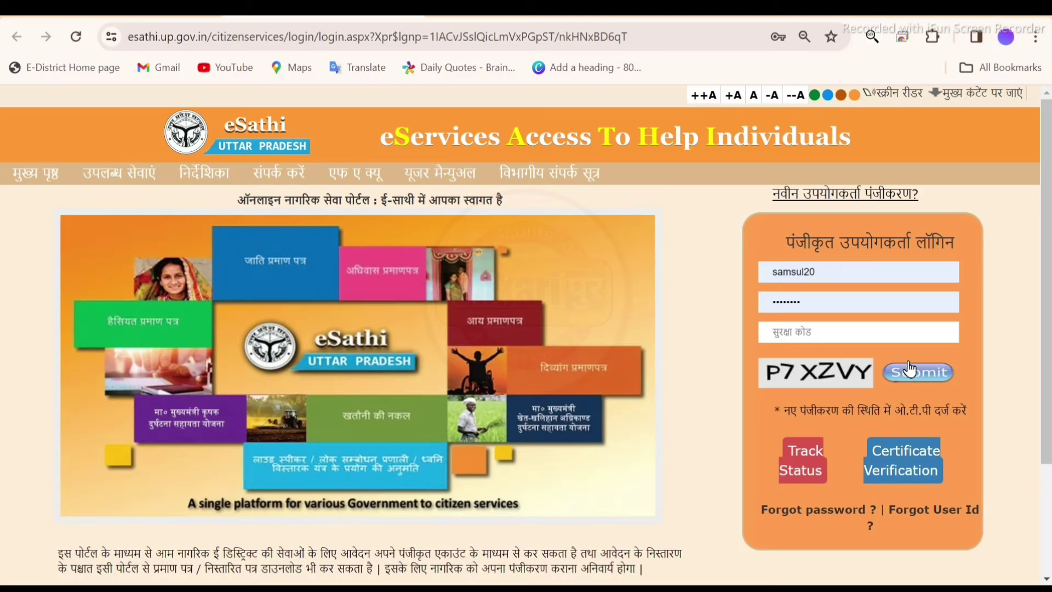
pyautogui.click(838, 203)
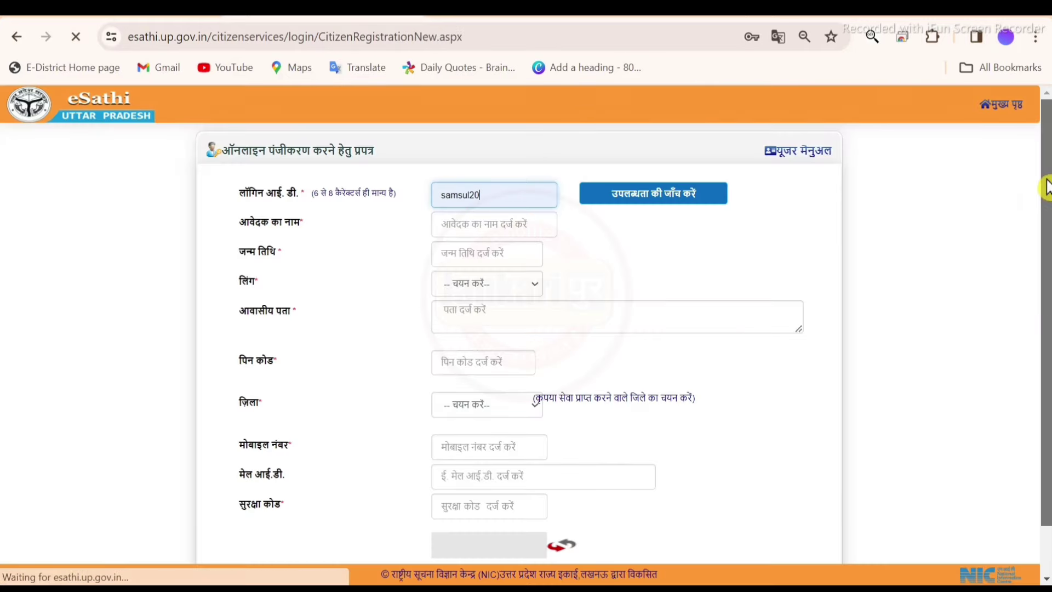
pyautogui.moveTo(1047, 179); pyautogui.dragTo(1048, 234)
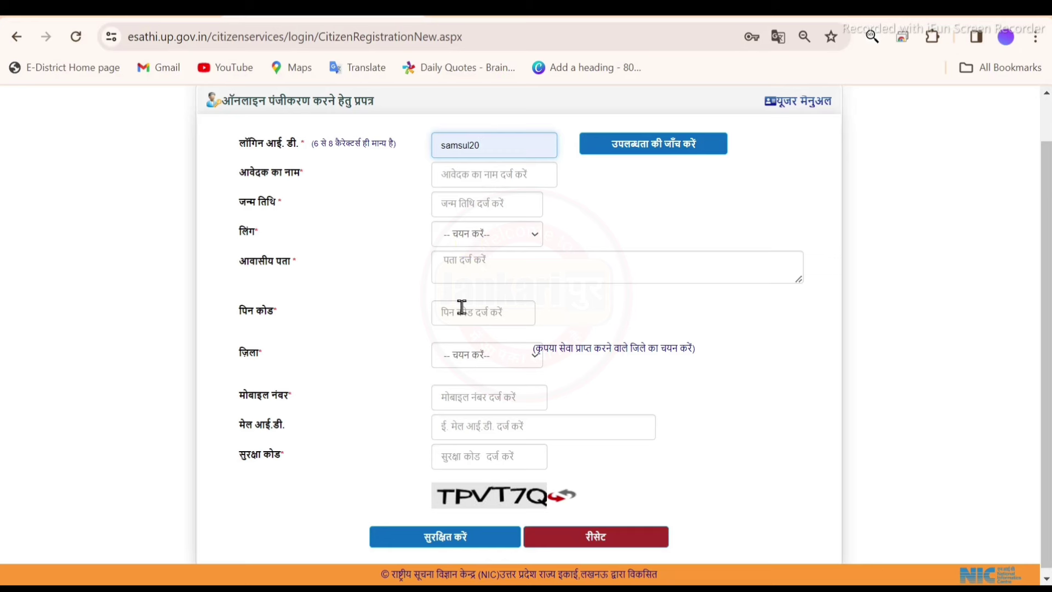
# Step: Choose बाँदा as the district in the registration form
pyautogui.click(451, 365)
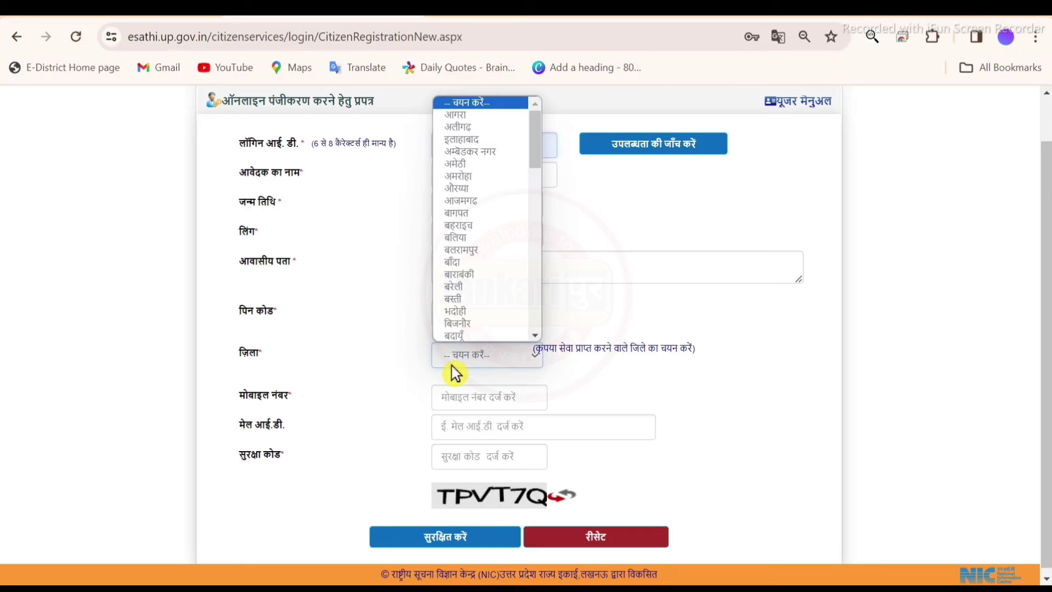
pyautogui.click(472, 262)
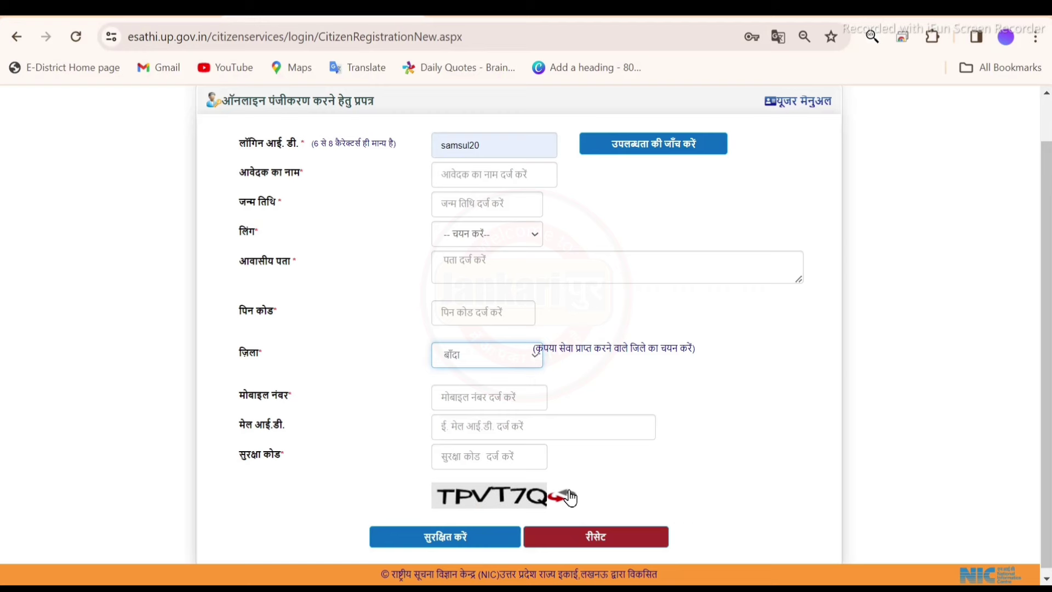
pyautogui.scroll(1, 1045, 206)
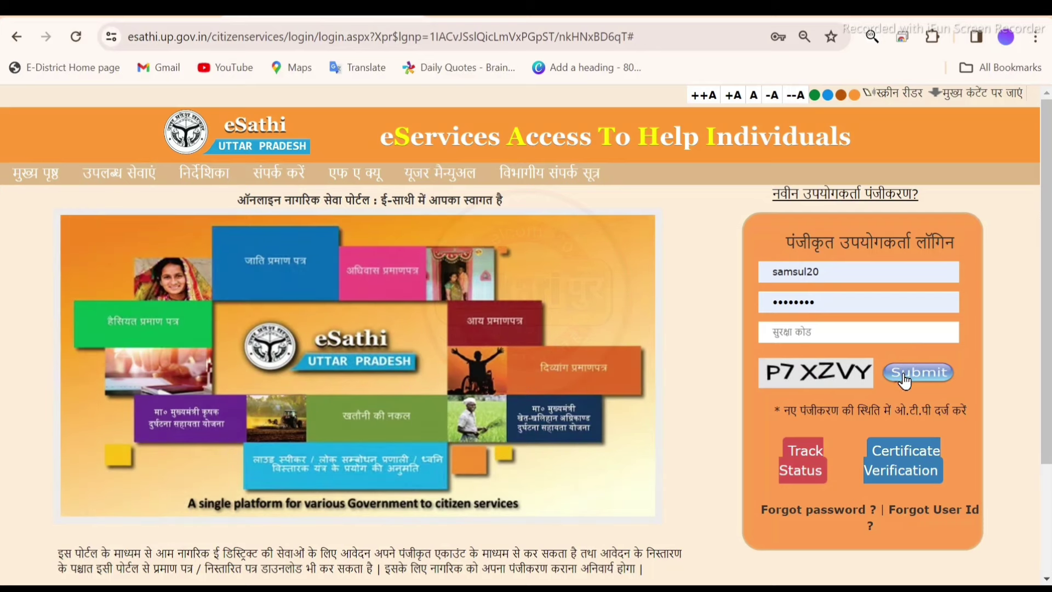
# Step: Log in to the registered account and view the list of applications (आवेदन की सूची)
pyautogui.click(905, 378)
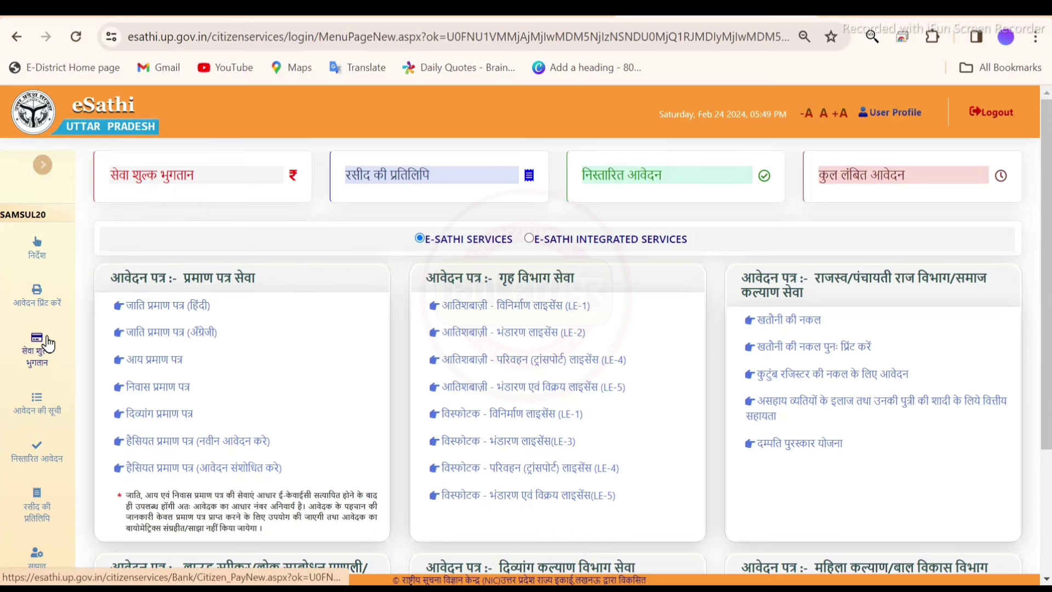
pyautogui.click(38, 412)
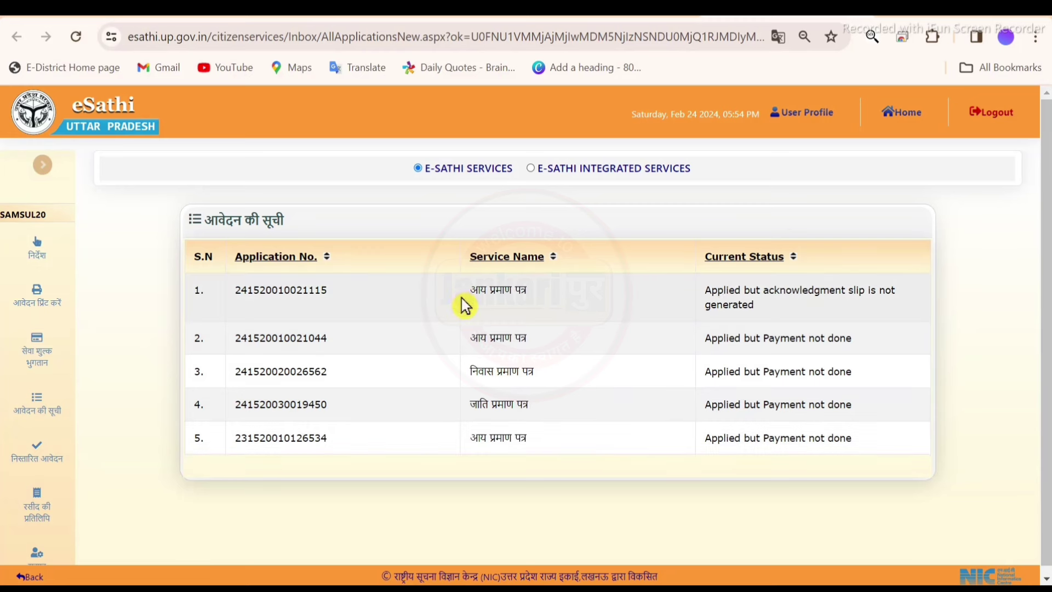
pyautogui.moveTo(470, 289); pyautogui.dragTo(538, 300)
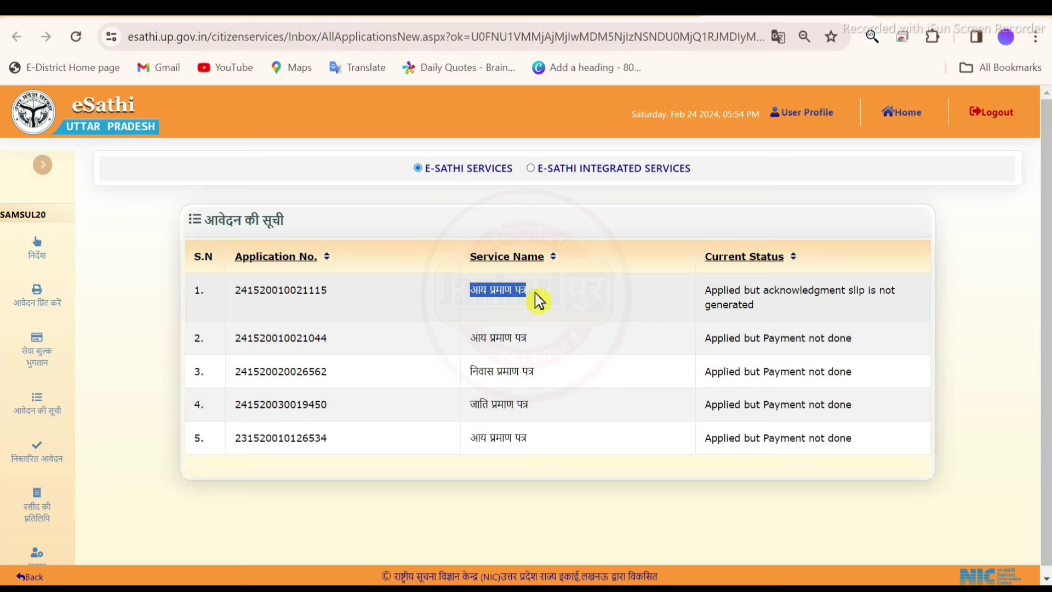
pyautogui.click(566, 312)
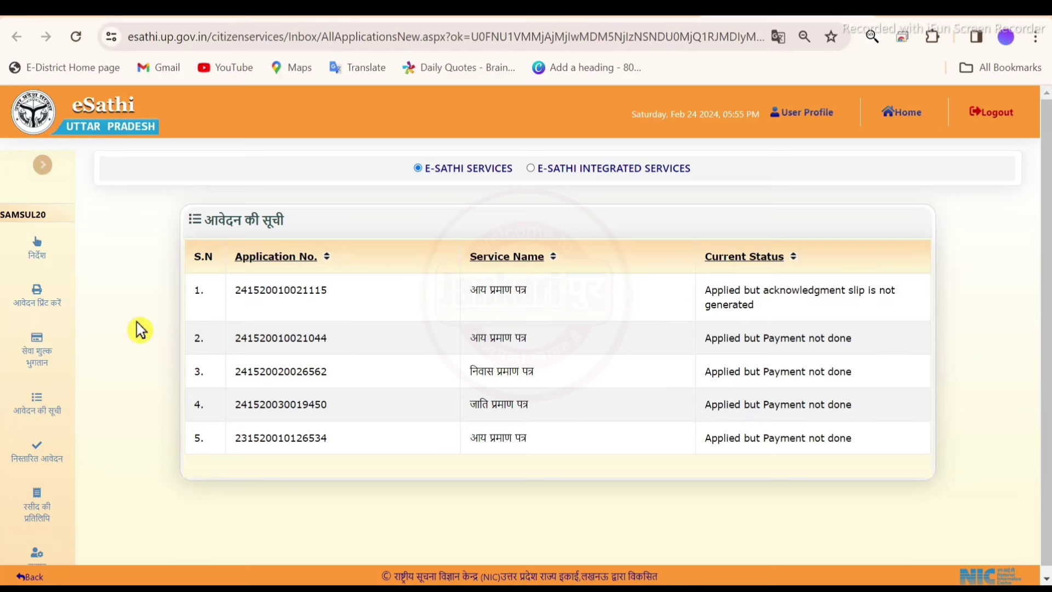
# Step: View the disposed applications (निस्तारित आवेदन) filtered to Income
pyautogui.click(31, 464)
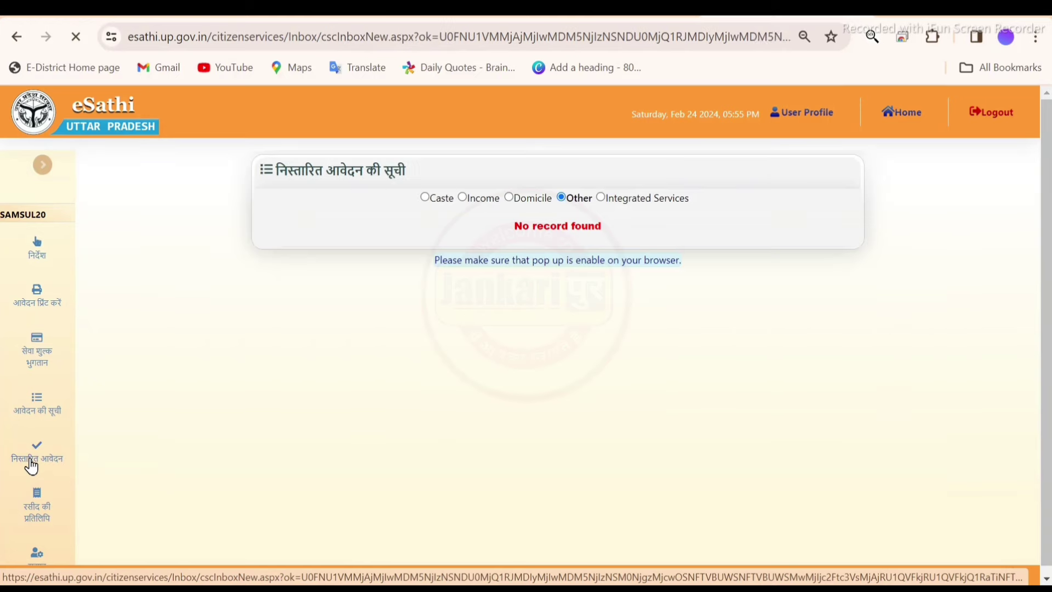
pyautogui.click(903, 115)
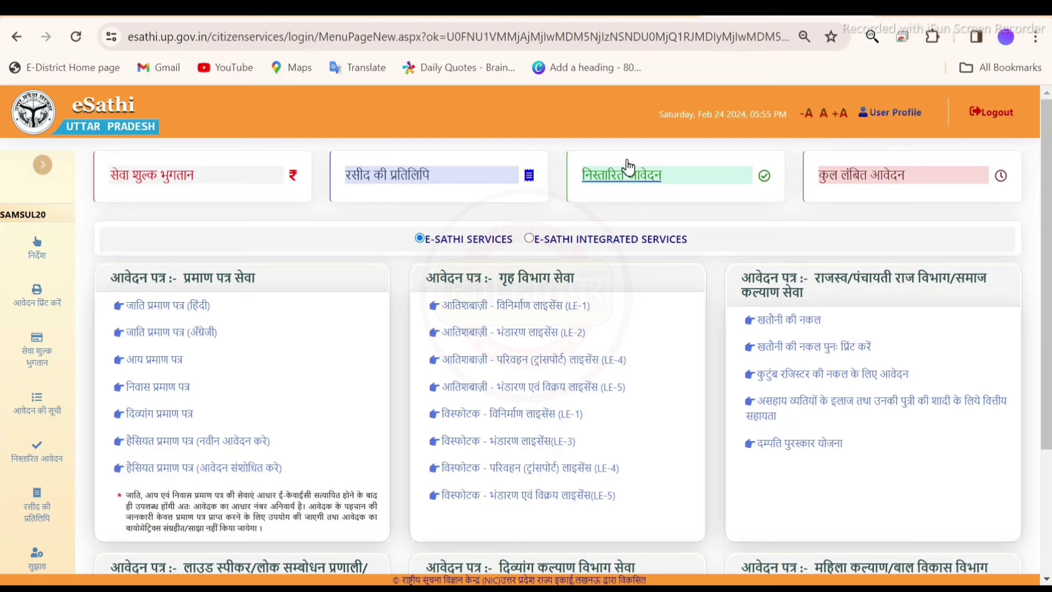
pyautogui.click(627, 182)
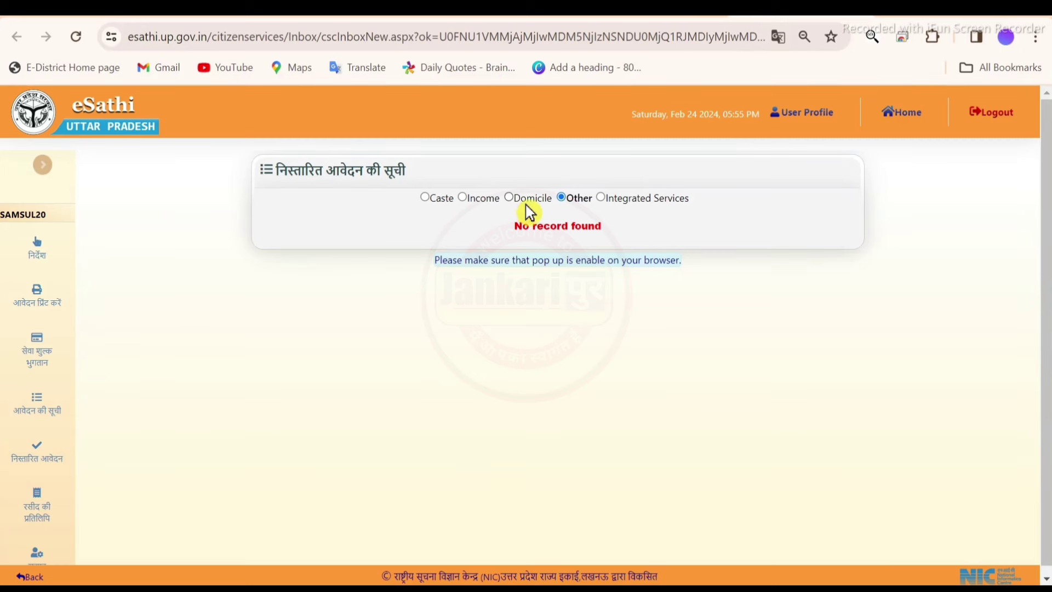
pyautogui.click(461, 200)
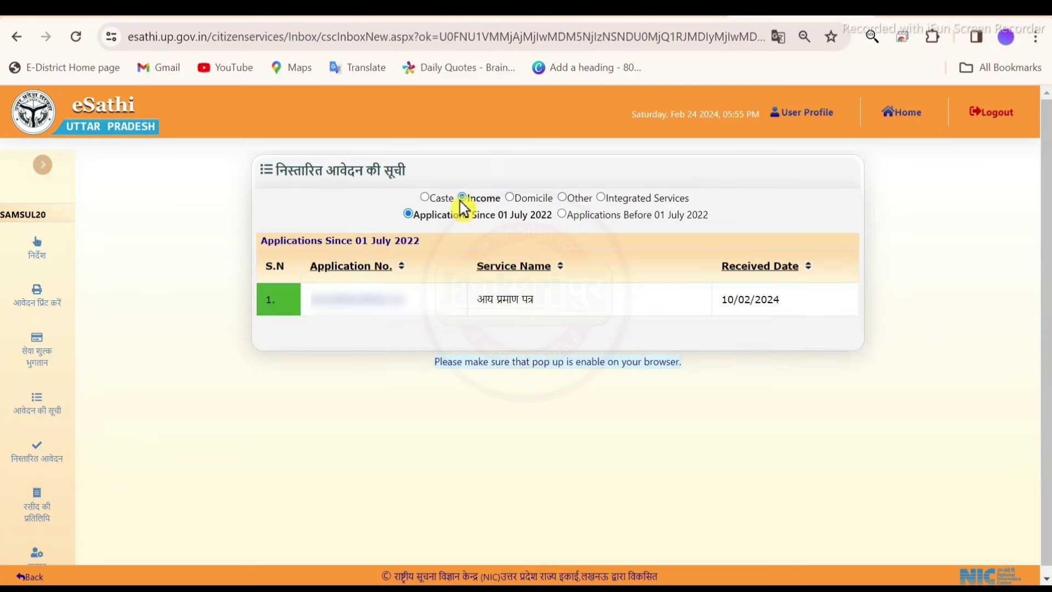
pyautogui.doubleClick(480, 301)
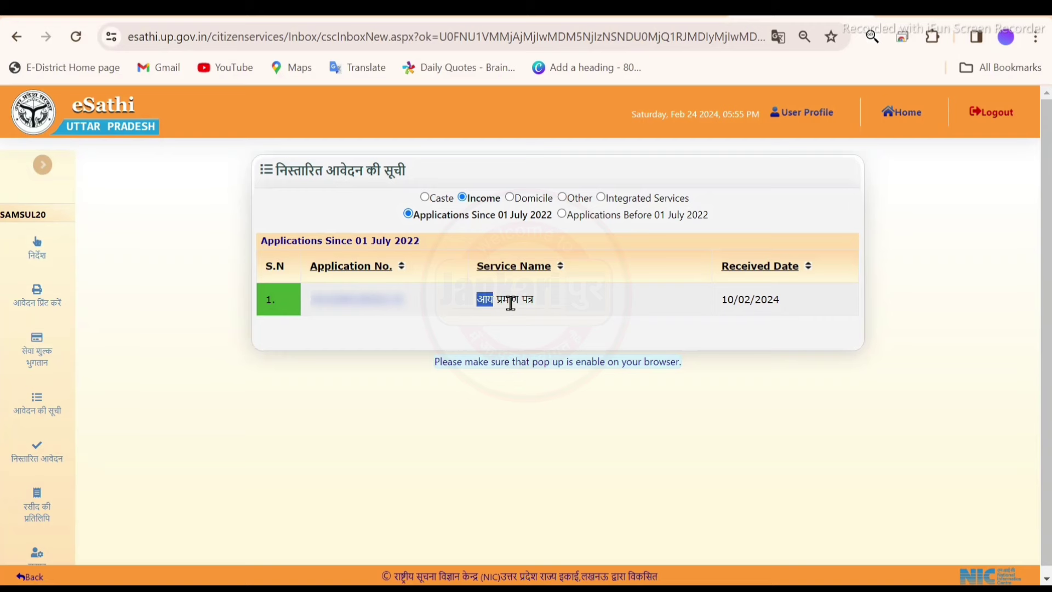
pyautogui.moveTo(511, 303); pyautogui.dragTo(564, 307)
pyautogui.click(349, 399)
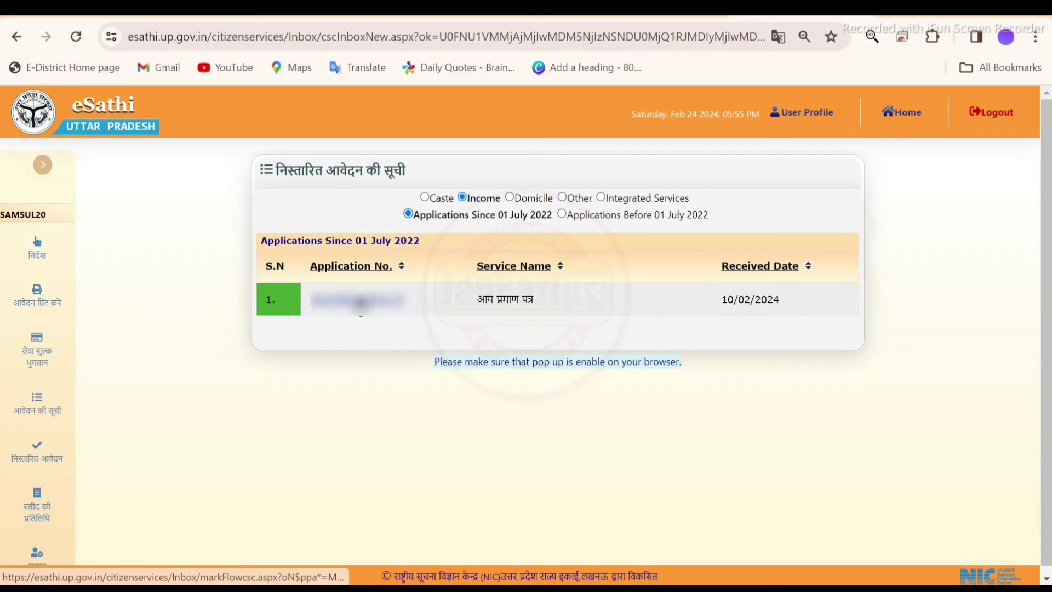
# Step: Open the disposed income certificate, examine its footer note and digital signature block, and close it
pyautogui.click(362, 306)
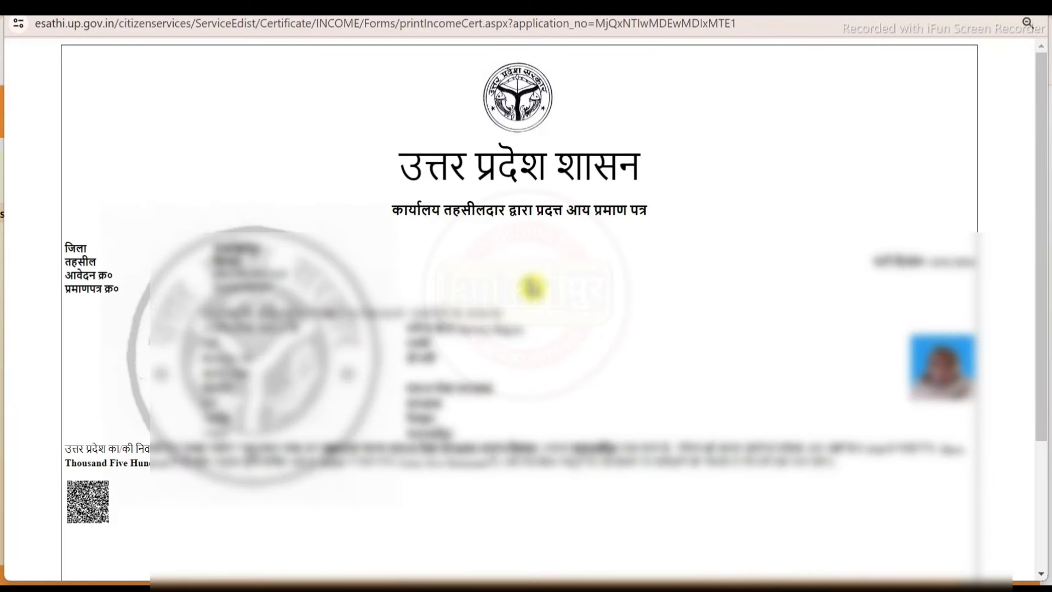
pyautogui.moveTo(1037, 216); pyautogui.dragTo(1034, 421)
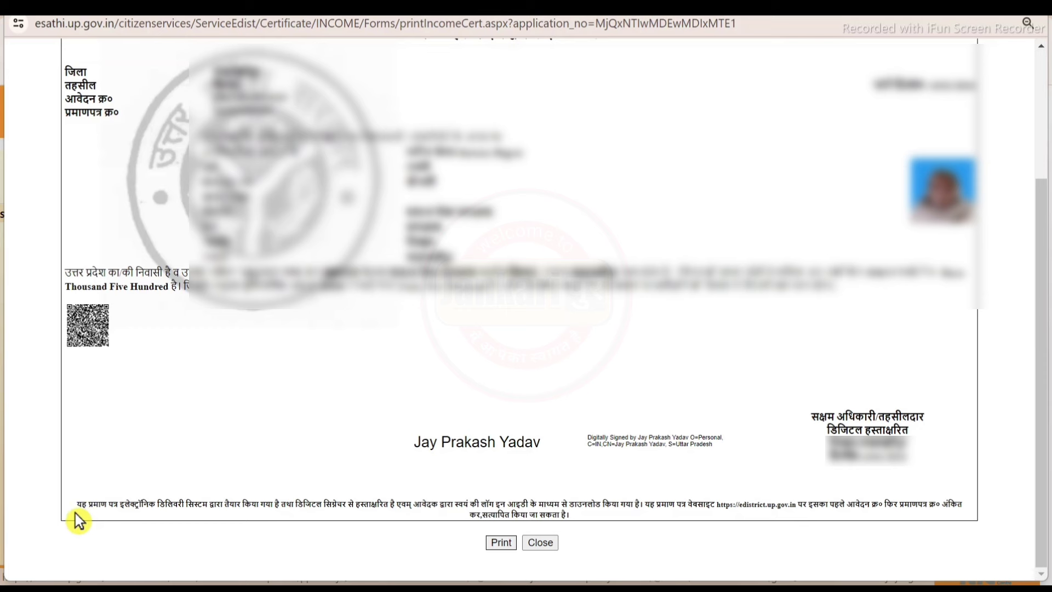
pyautogui.moveTo(78, 516); pyautogui.dragTo(453, 502)
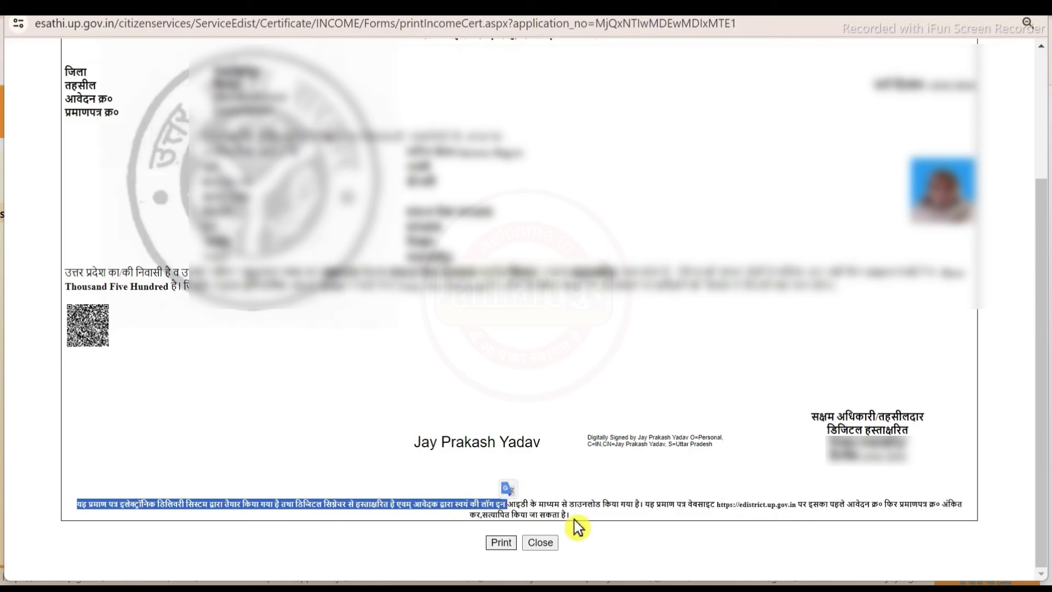
pyautogui.moveTo(581, 503); pyautogui.dragTo(689, 516)
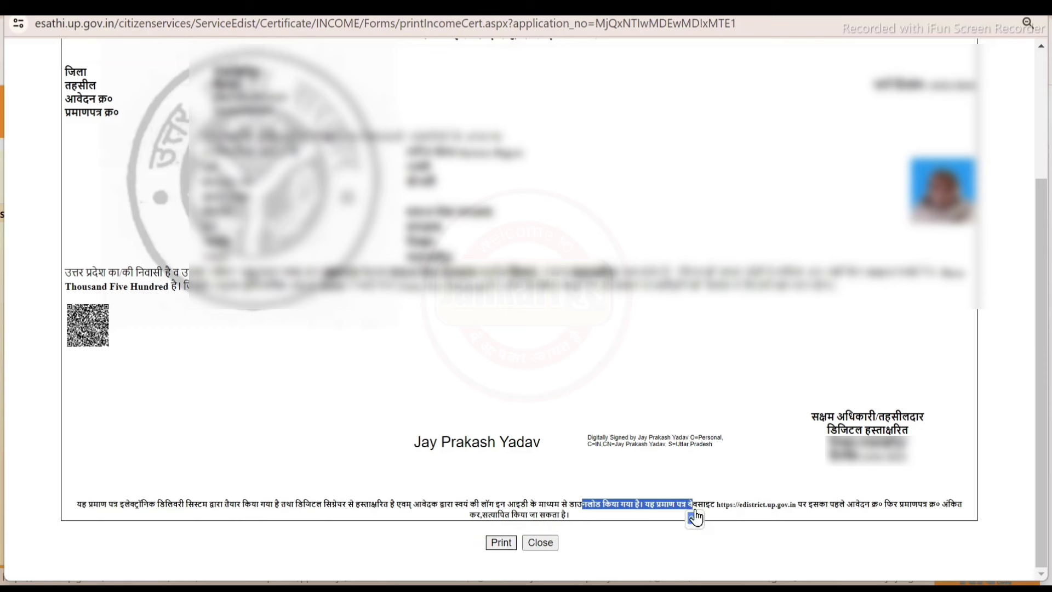
pyautogui.click(723, 521)
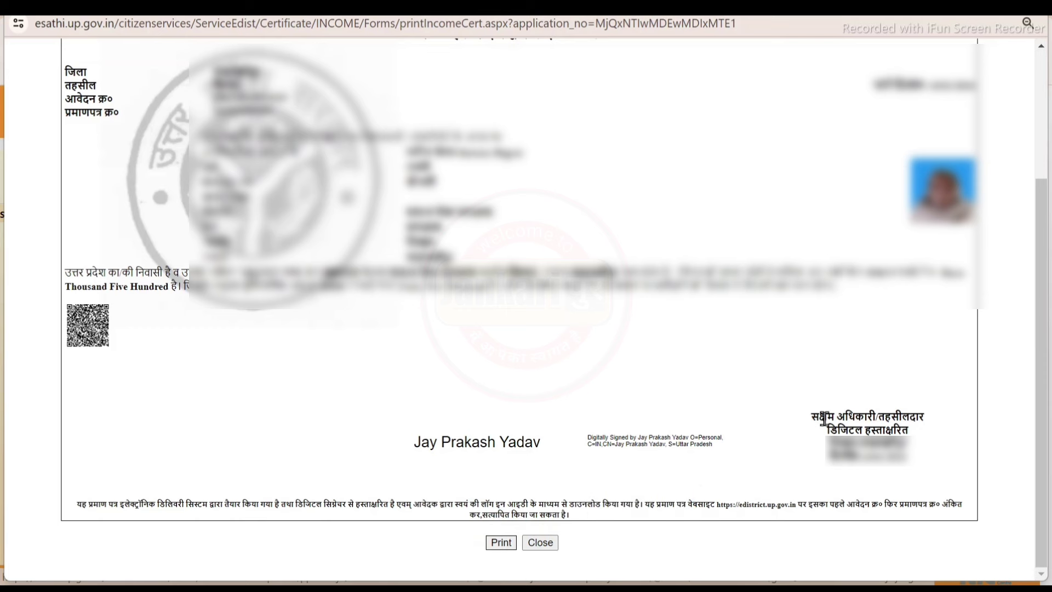
pyautogui.moveTo(814, 416); pyautogui.dragTo(924, 460)
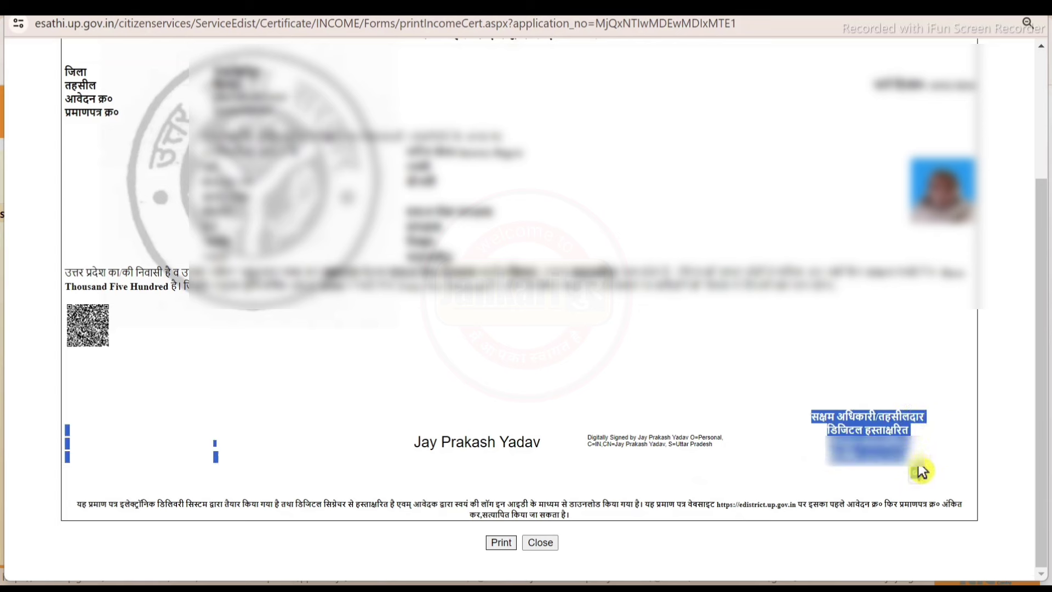
pyautogui.click(927, 461)
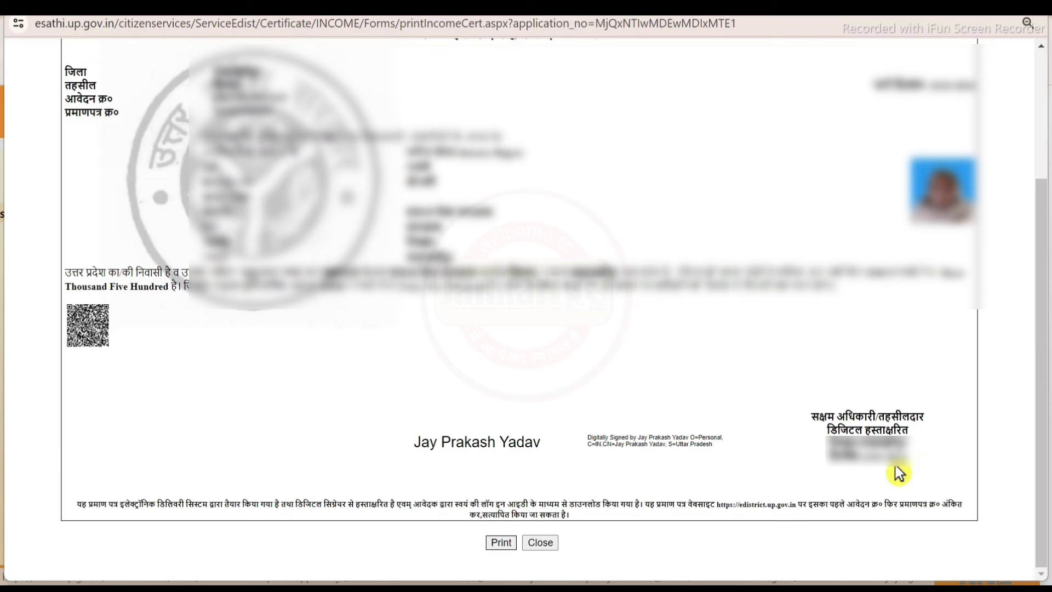
pyautogui.click(902, 469)
pyautogui.click(1046, 17)
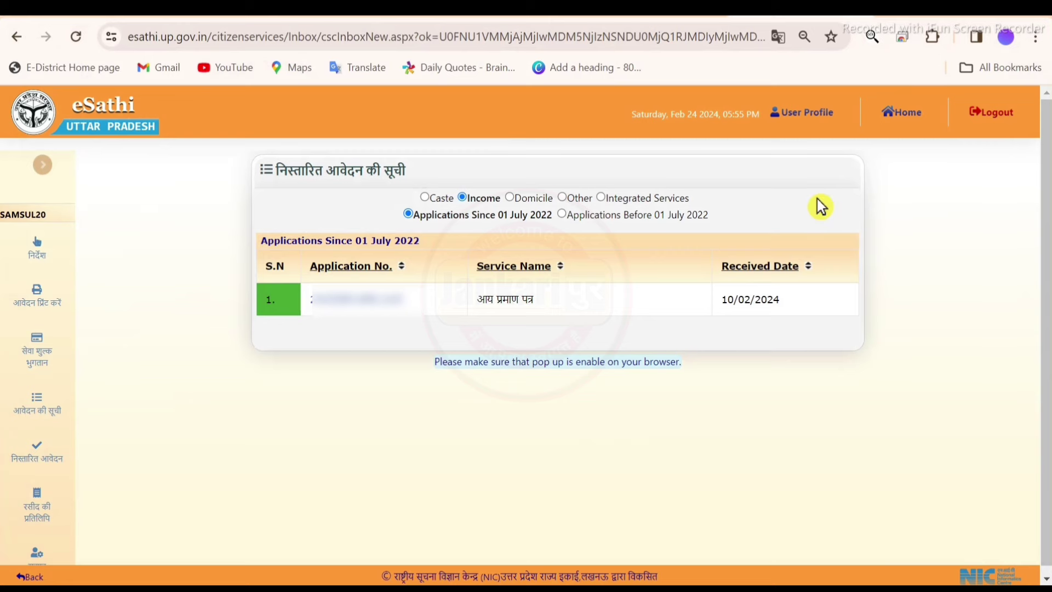
# Step: Return to the home page and start a निवास प्रमाण पत्र application from the certificate services
pyautogui.click(907, 118)
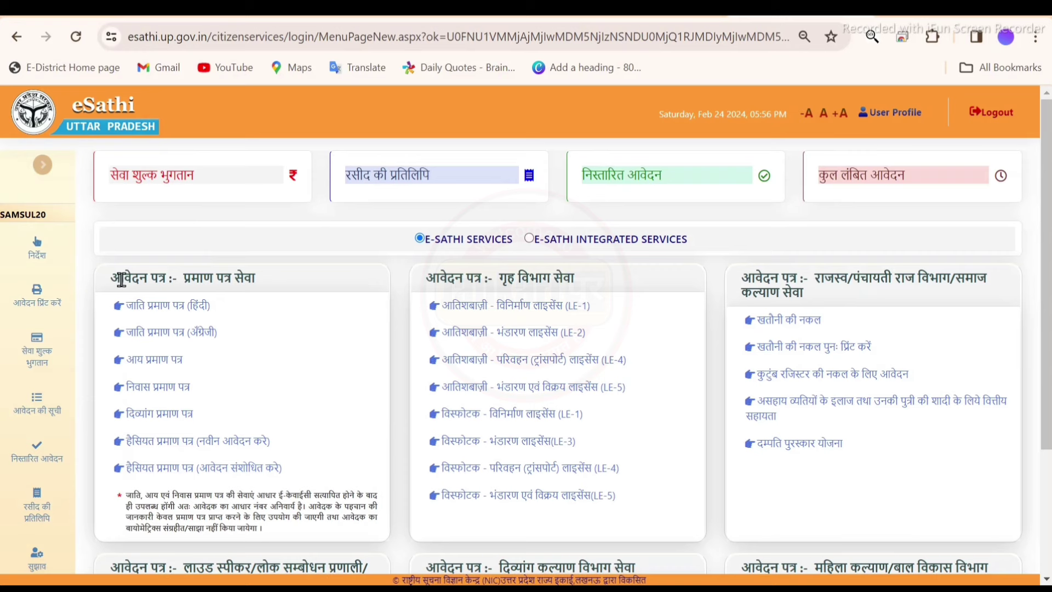
pyautogui.moveTo(123, 280); pyautogui.dragTo(266, 274)
pyautogui.click(284, 310)
pyautogui.click(144, 387)
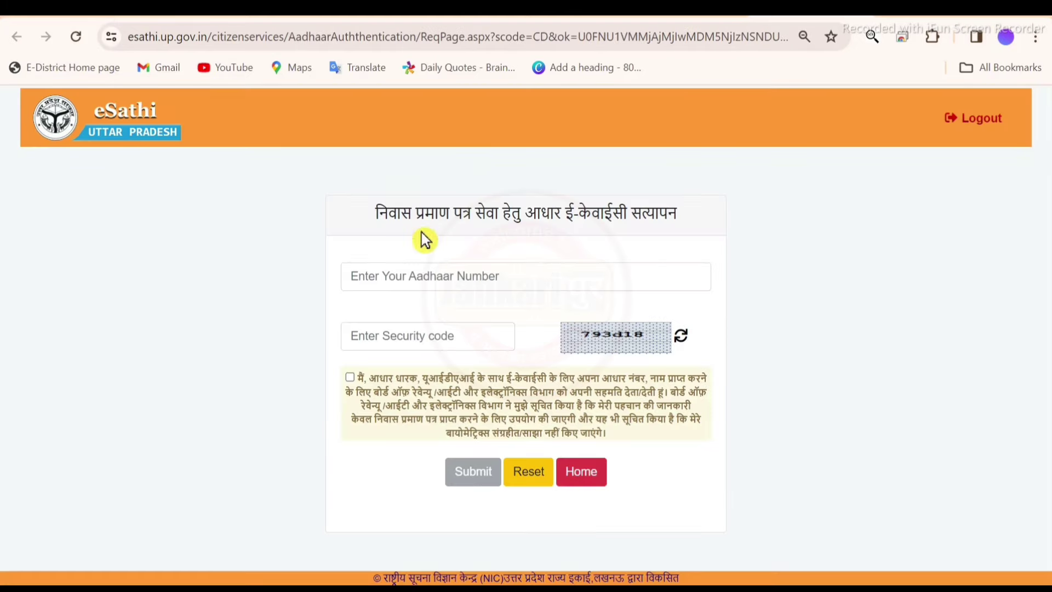
pyautogui.moveTo(380, 210); pyautogui.dragTo(690, 219)
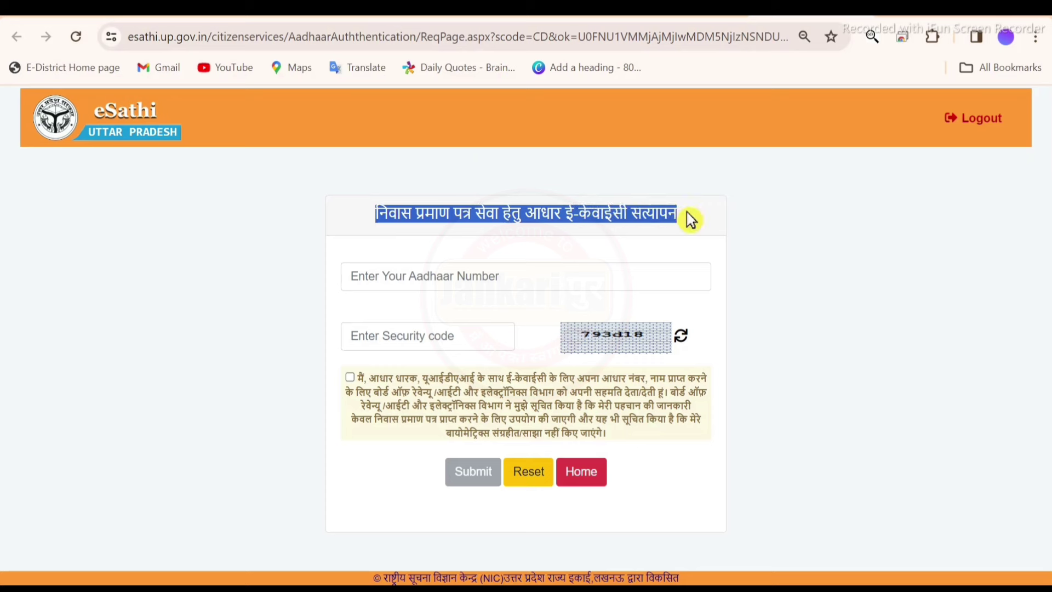
pyautogui.click(694, 220)
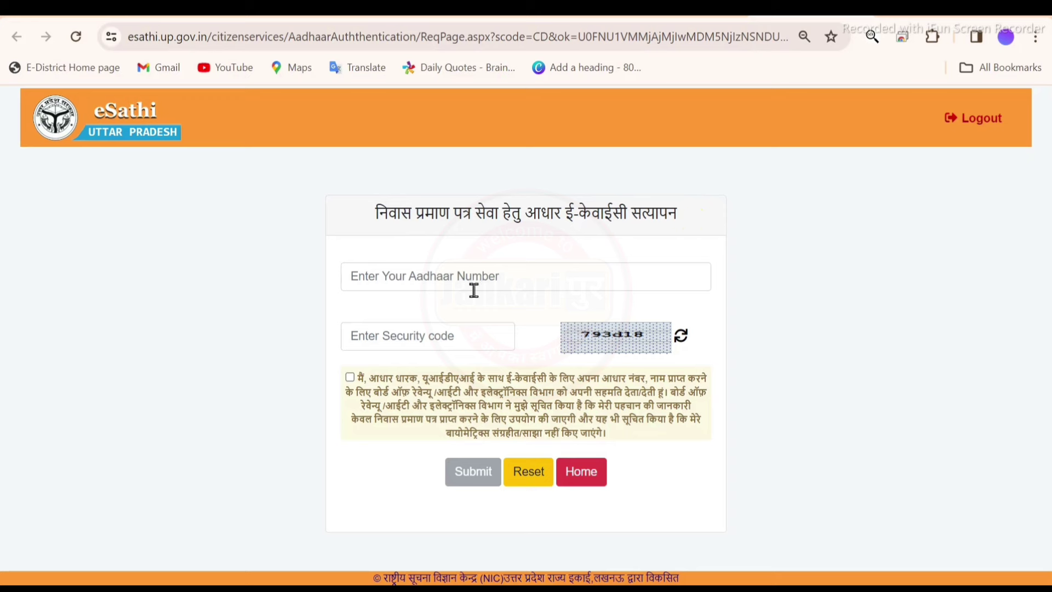
# Step: Fill in the Aadhaar number and security code, and accept the e-KYC consent for the निवास प्रमाण पत्र service
pyautogui.click(410, 275)
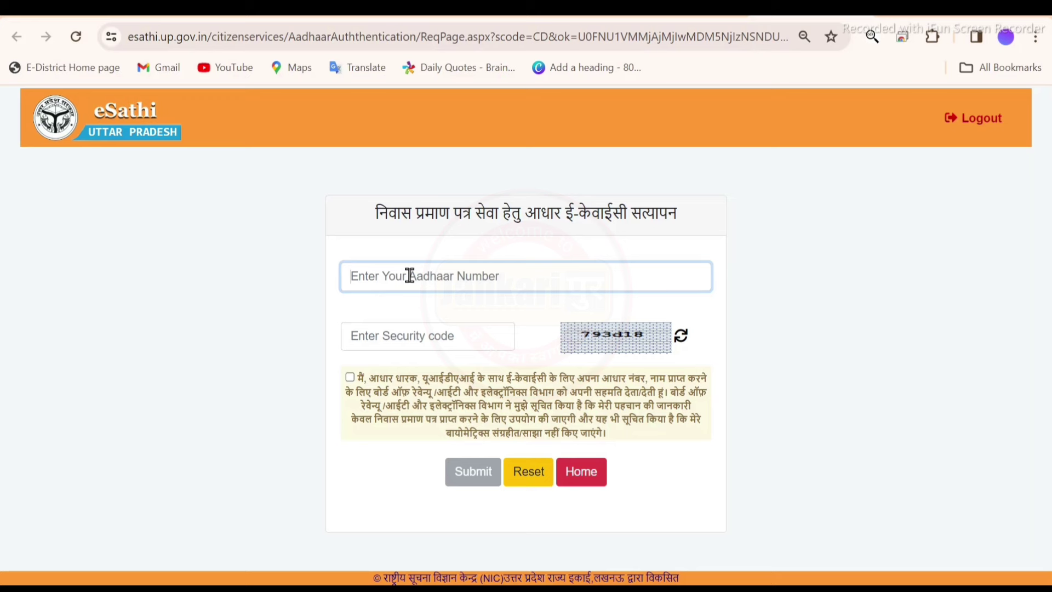
pyautogui.click(612, 351)
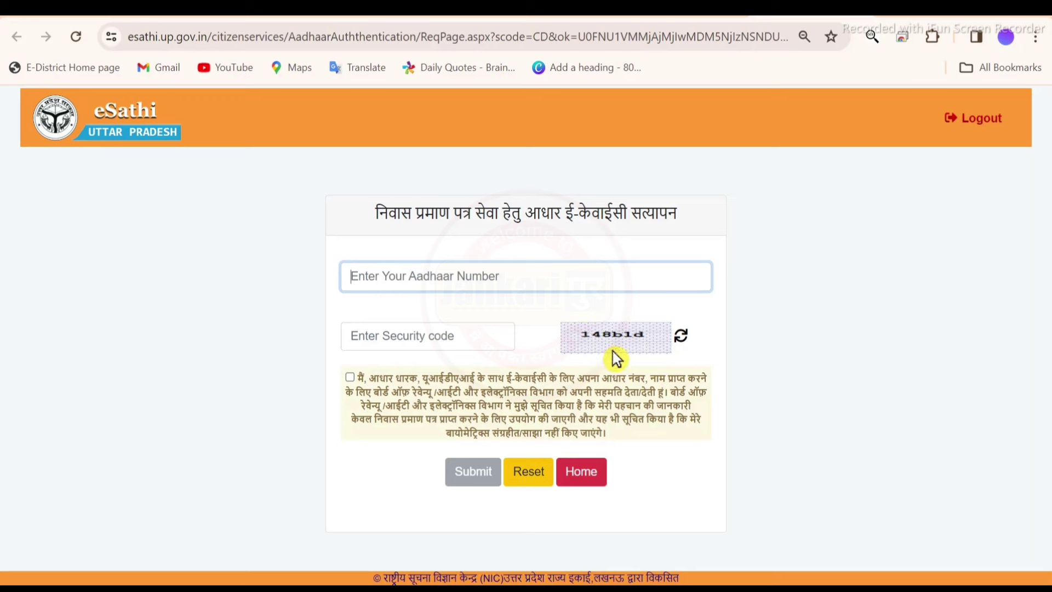
pyautogui.click(430, 335)
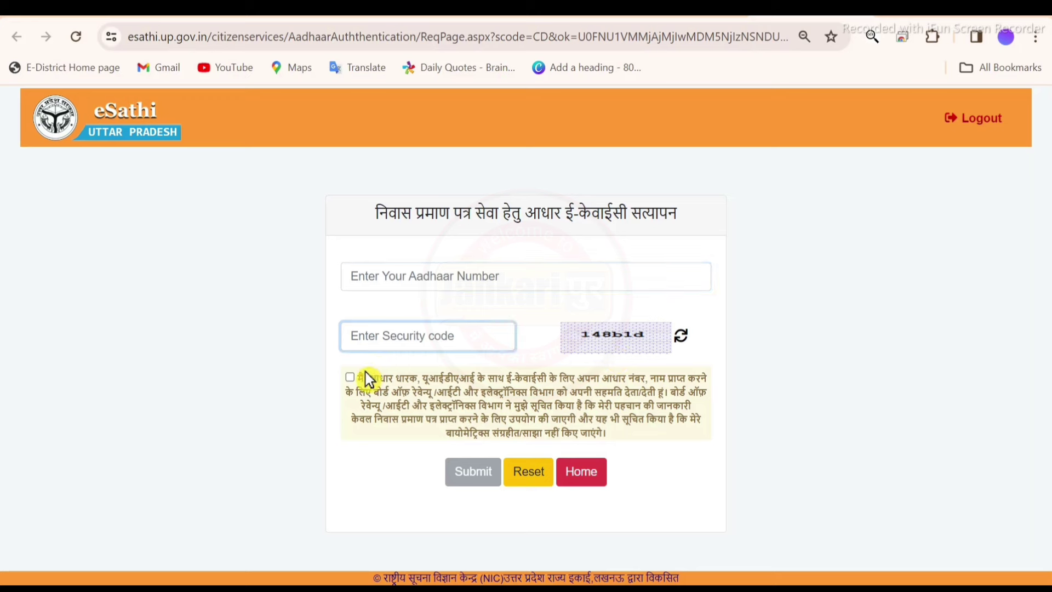
pyautogui.click(350, 378)
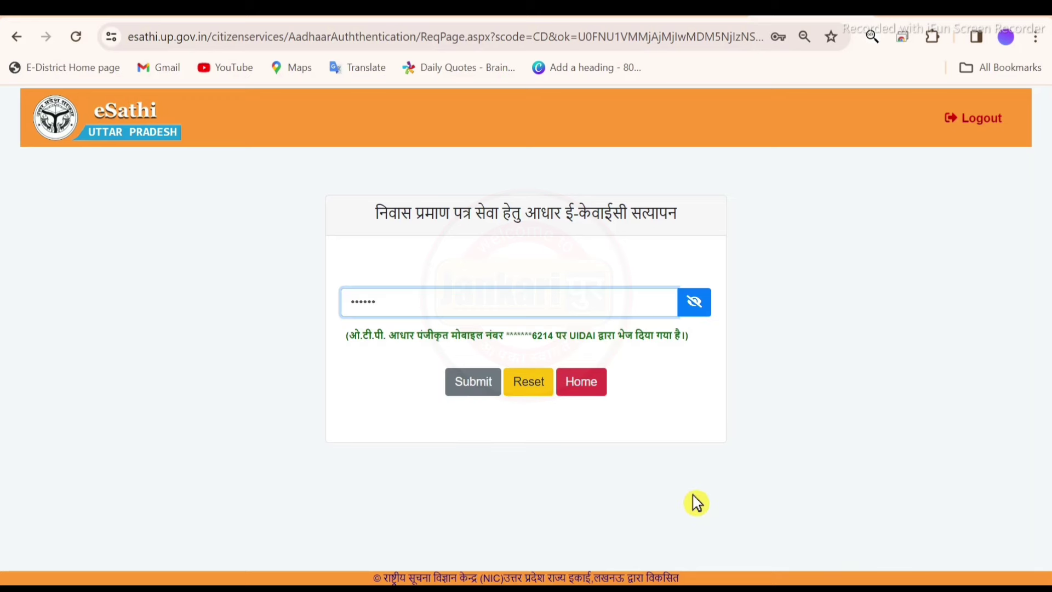
# Step: Submit the Aadhaar OTP to open the निवास प्रमाण पत्र application form
pyautogui.moveTo(532, 336); pyautogui.dragTo(556, 336)
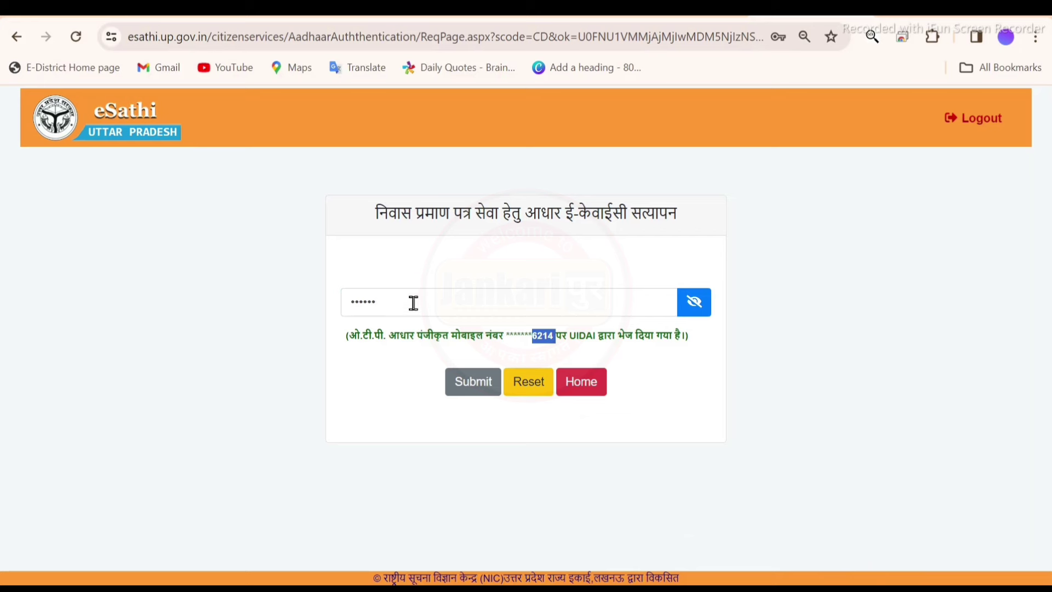
pyautogui.click(471, 393)
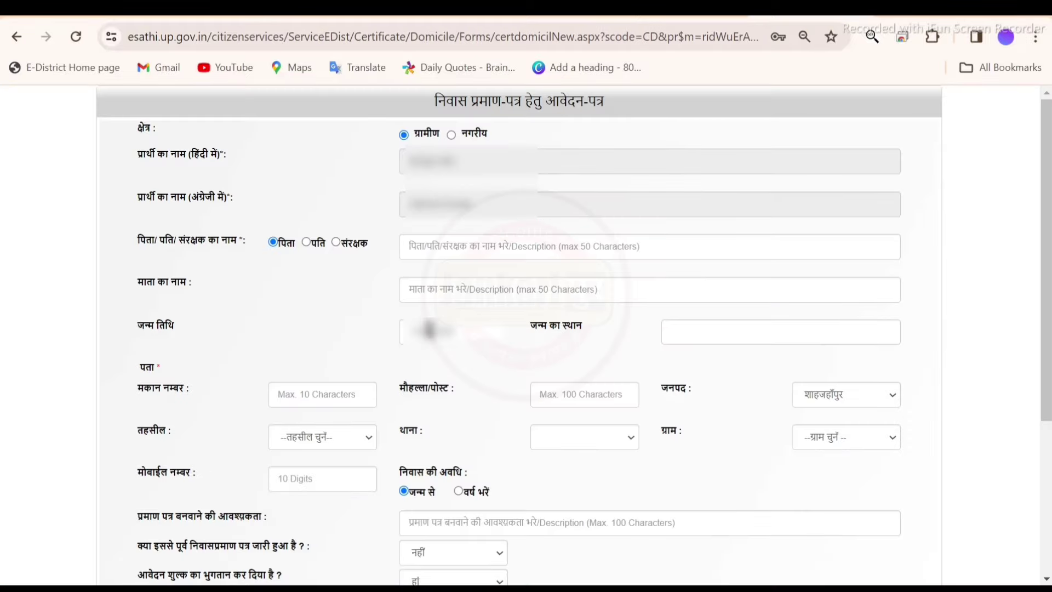
pyautogui.moveTo(435, 101); pyautogui.dragTo(606, 107)
pyautogui.click(661, 105)
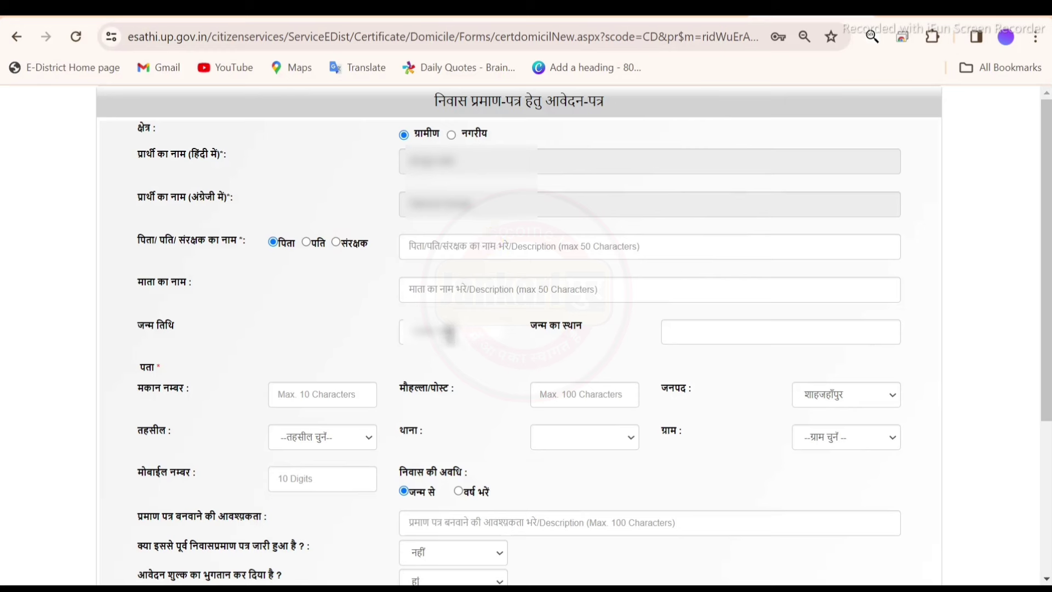
# Step: Set the तहसील to तिलहर in the address section of the application form
pyautogui.moveTo(147, 241); pyautogui.dragTo(218, 251)
pyautogui.click(263, 289)
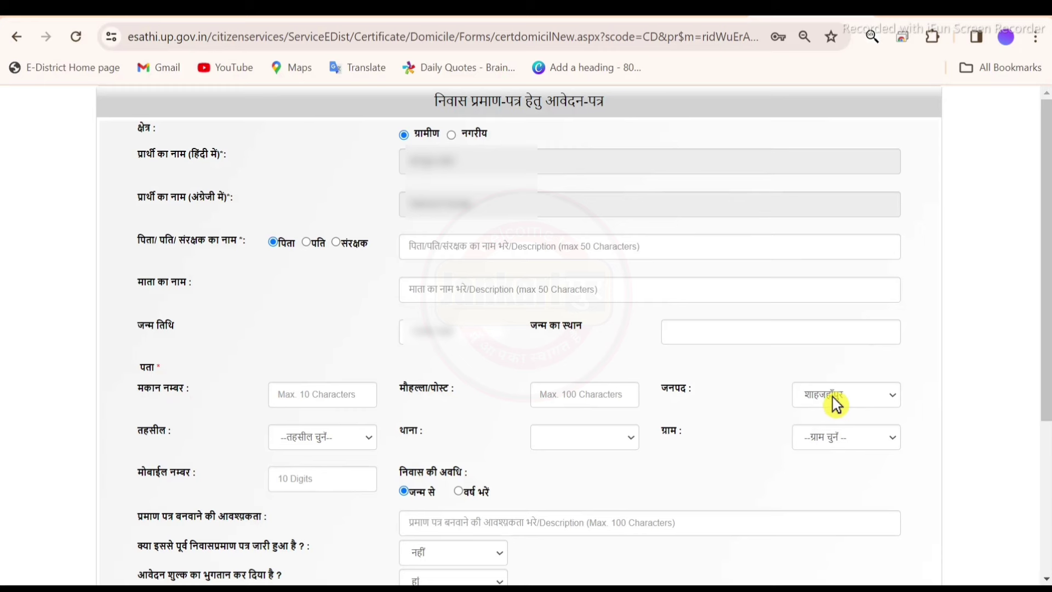
pyautogui.click(357, 437)
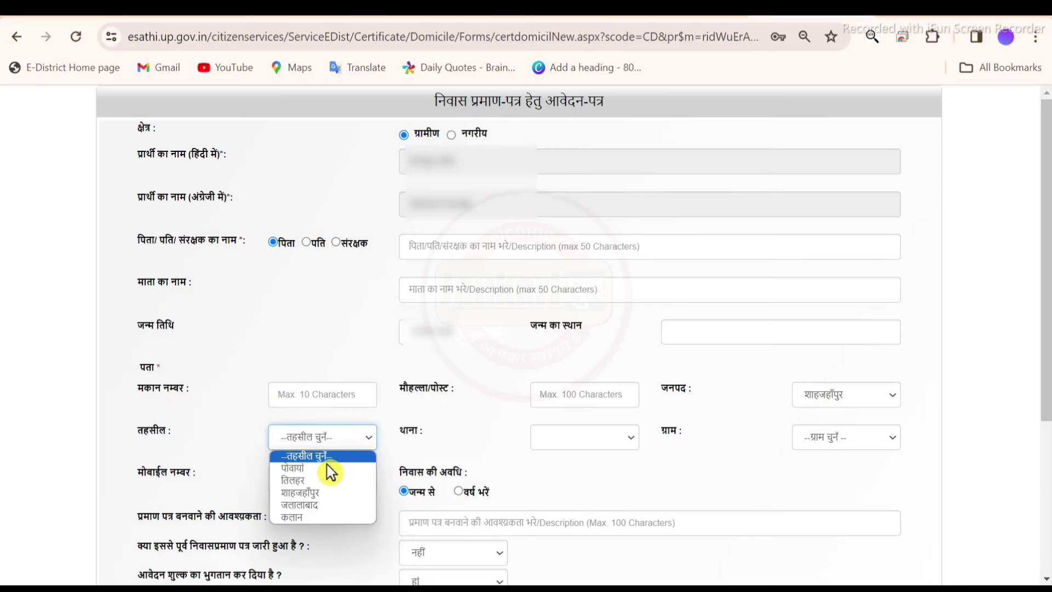
pyautogui.click(317, 482)
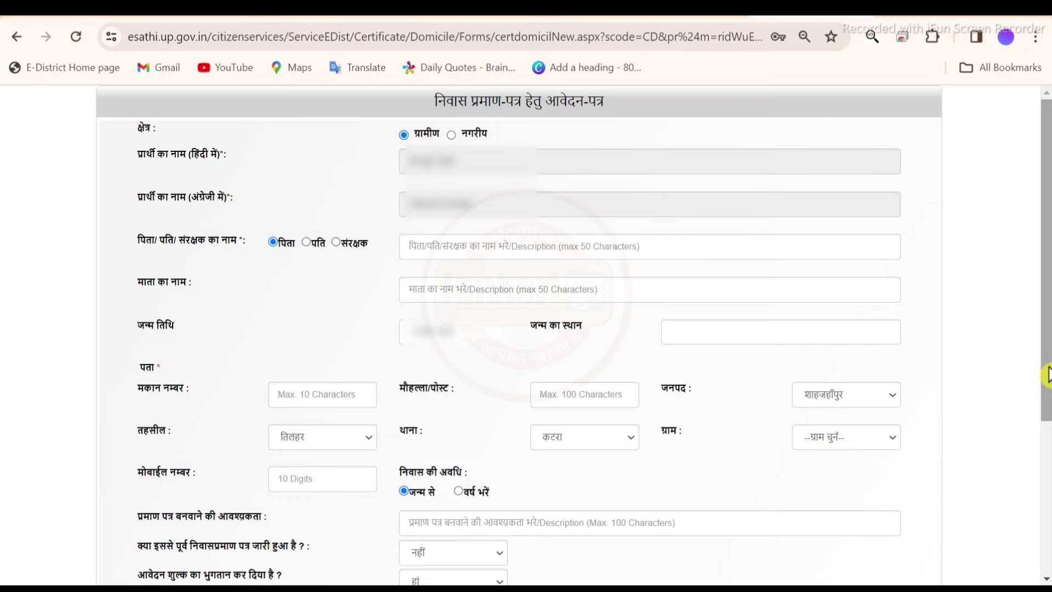
# Step: Enter राशन कार्ड हेतु as the purpose for which the certificate is needed
pyautogui.scroll(-4, 1046, 376)
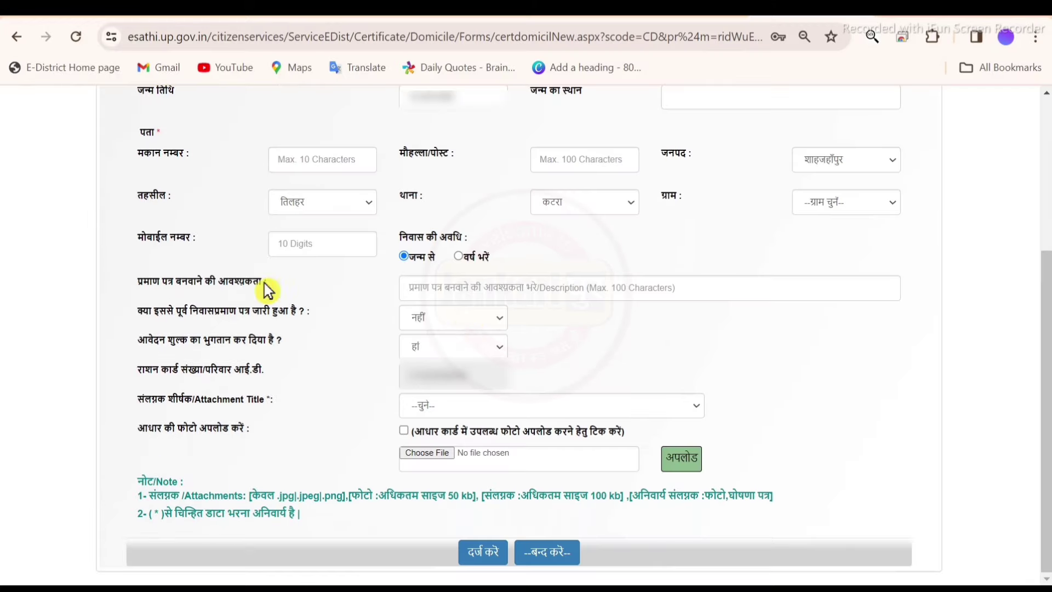
pyautogui.moveTo(144, 281); pyautogui.dragTo(252, 294)
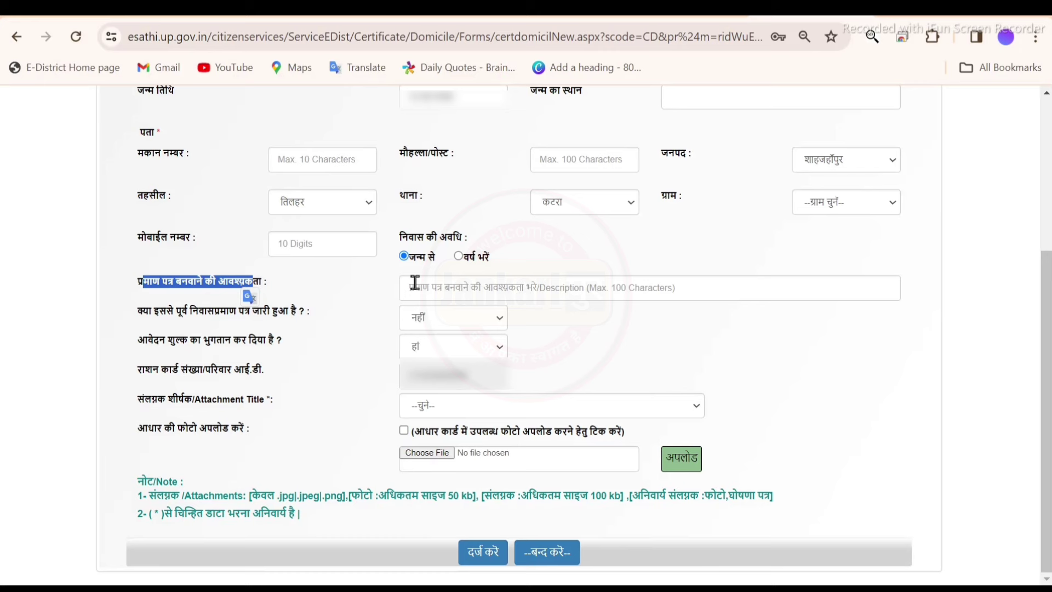
pyautogui.click(622, 337)
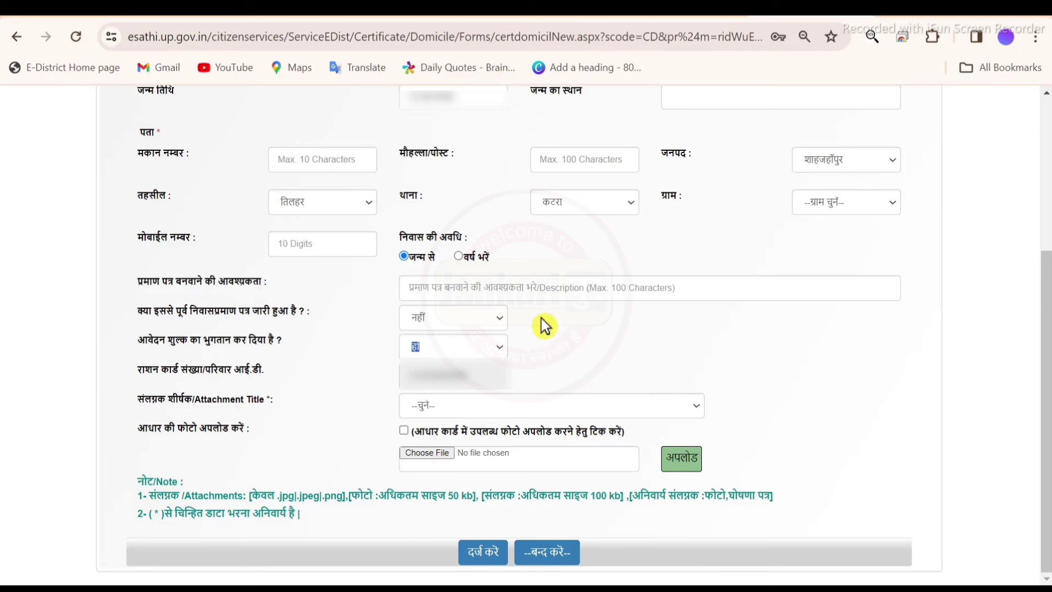
pyautogui.click(504, 287)
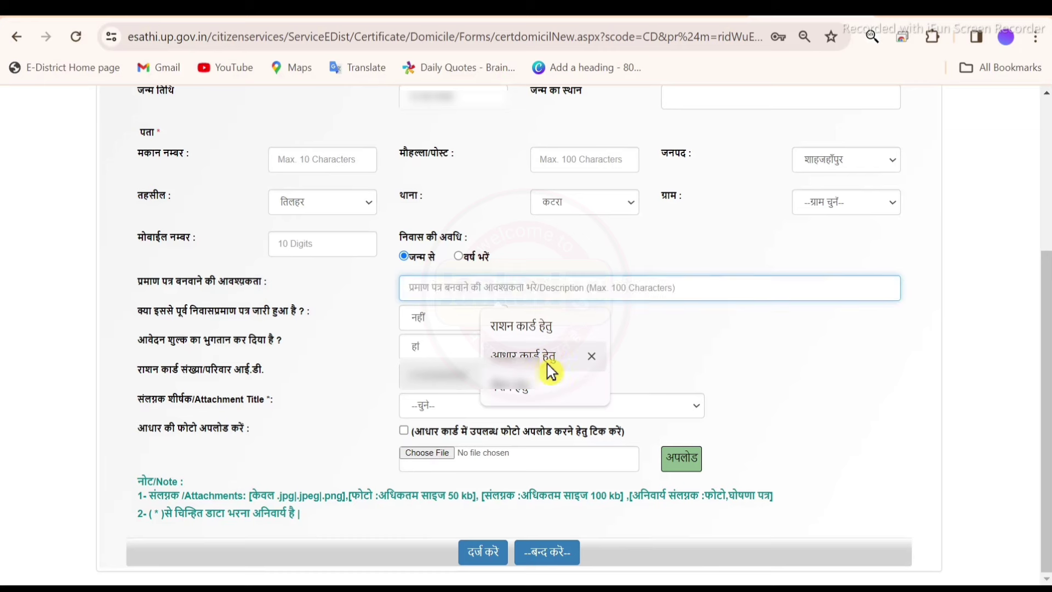
pyautogui.click(558, 326)
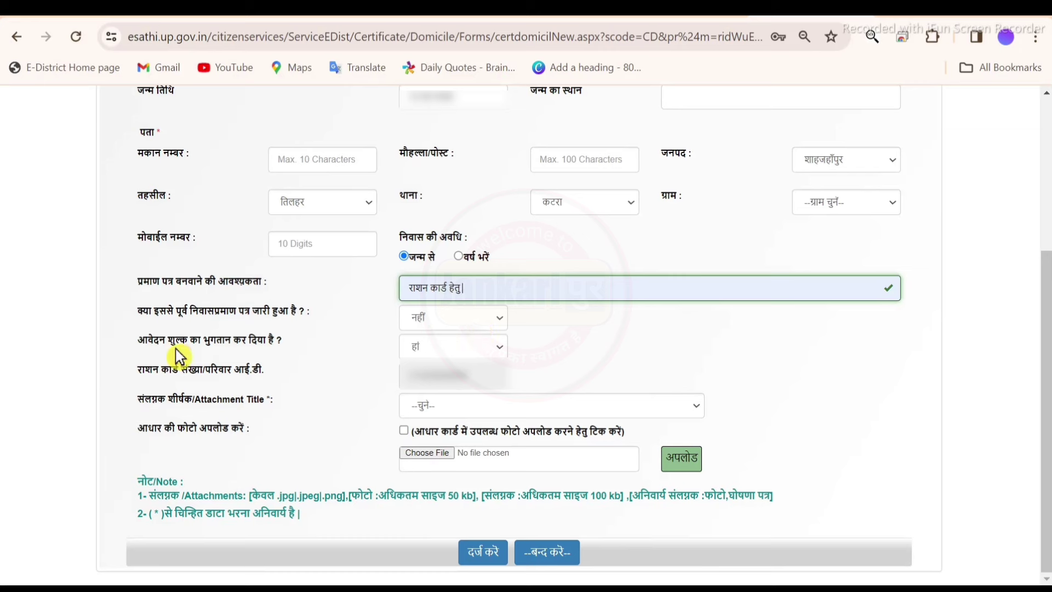
# Step: Set the application fee payment question to नहीं and check the ration card/family ID field
pyautogui.click(438, 346)
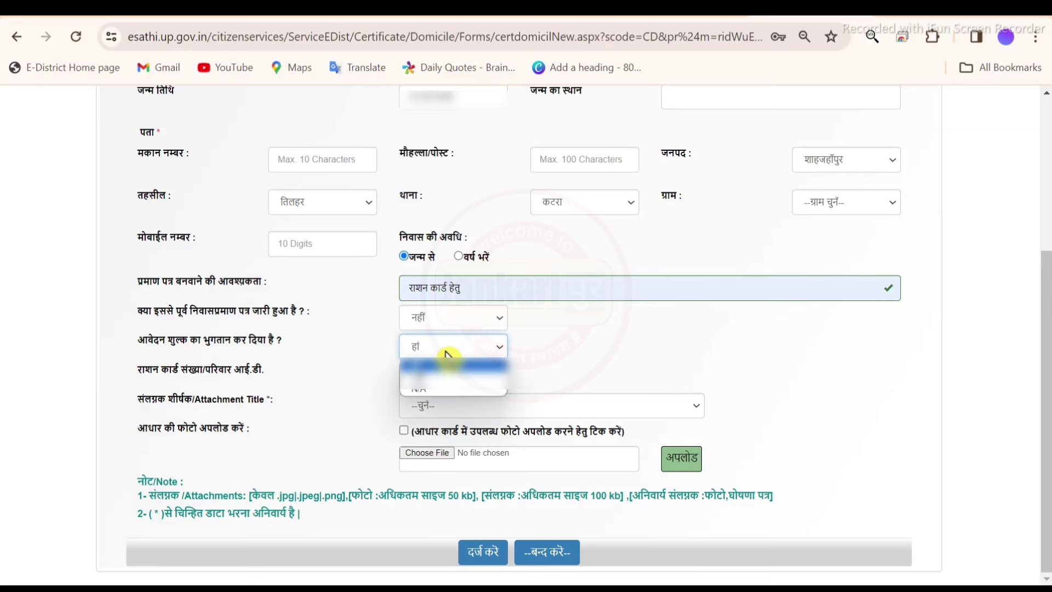
pyautogui.click(420, 389)
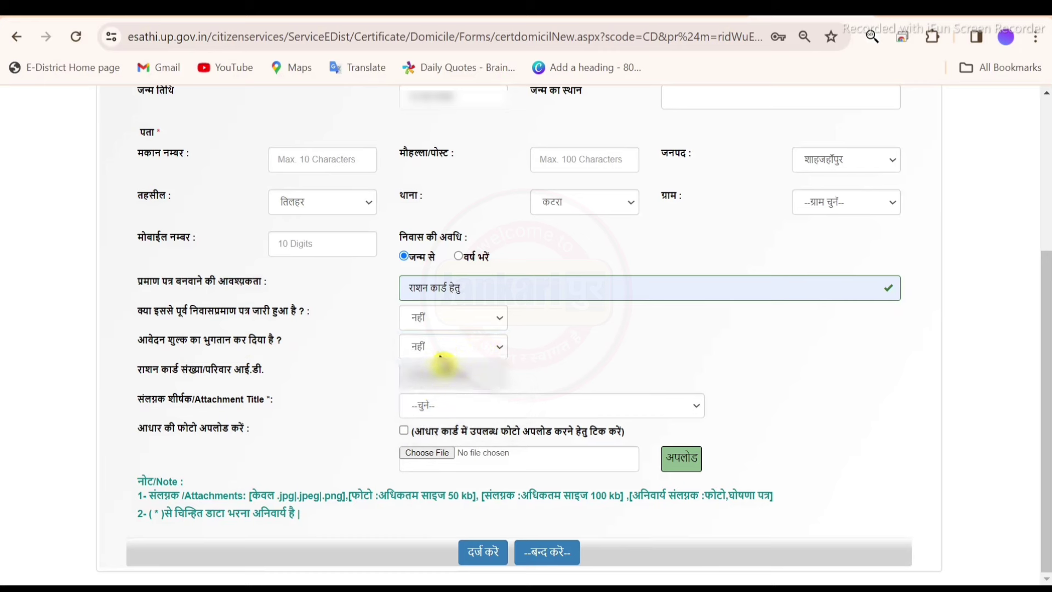
pyautogui.moveTo(146, 371); pyautogui.dragTo(251, 380)
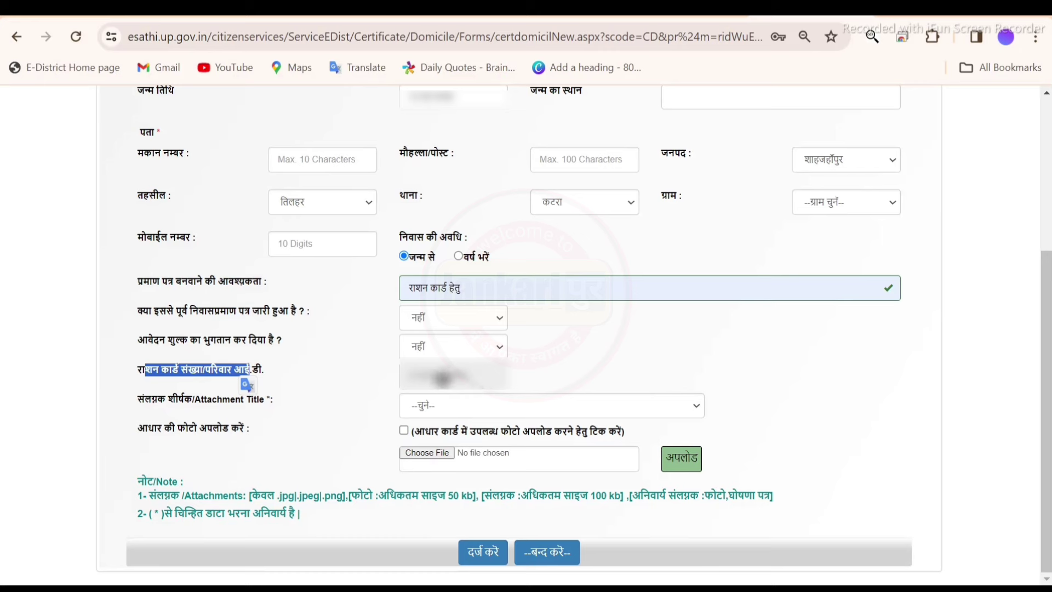
pyautogui.click(625, 392)
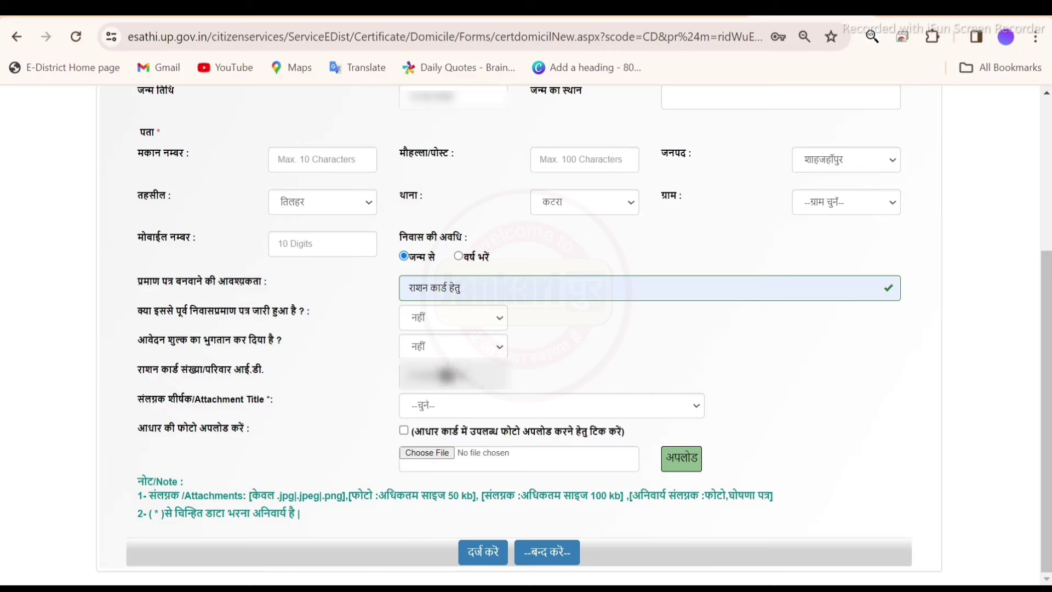
# Step: Review the attachment title options, view the blank स्वप्रमाणित घोषणा-पत्र image, and return to the application form
pyautogui.click(478, 406)
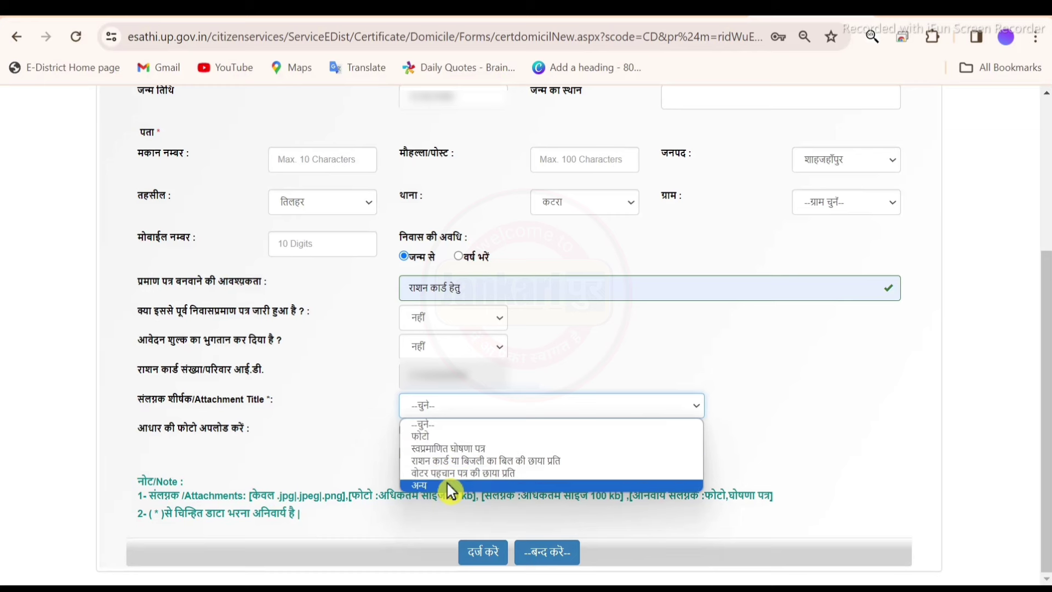
pyautogui.click(587, 378)
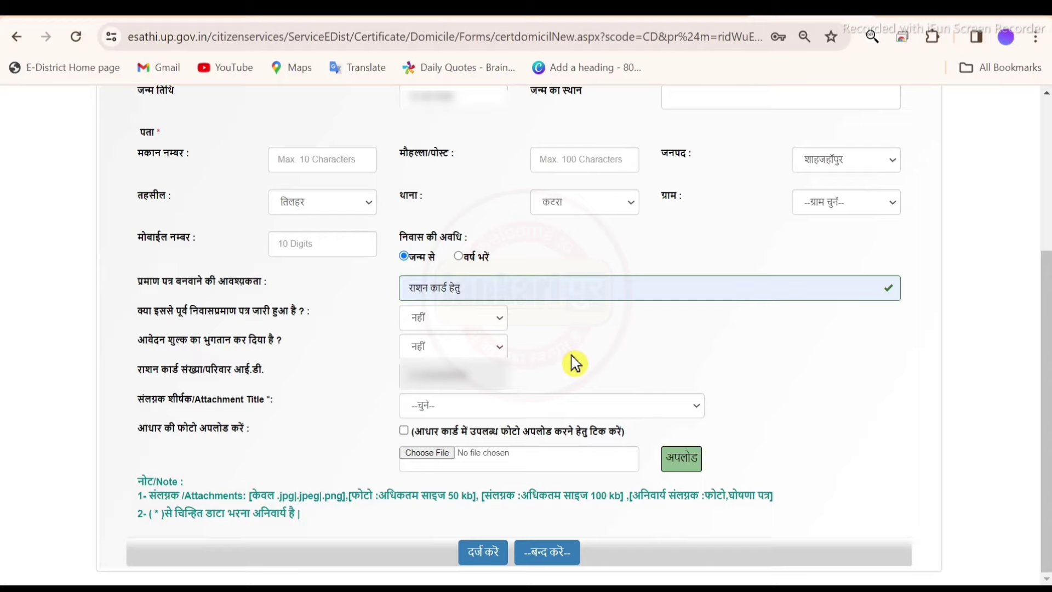
pyautogui.hotkey('alt', 'Tab')
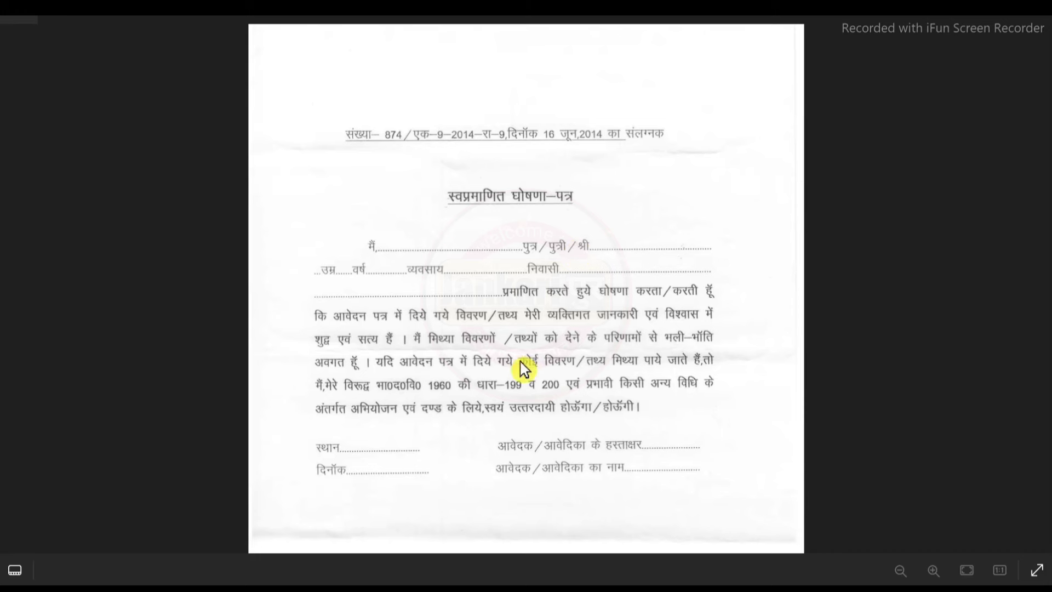
pyautogui.click(1045, 43)
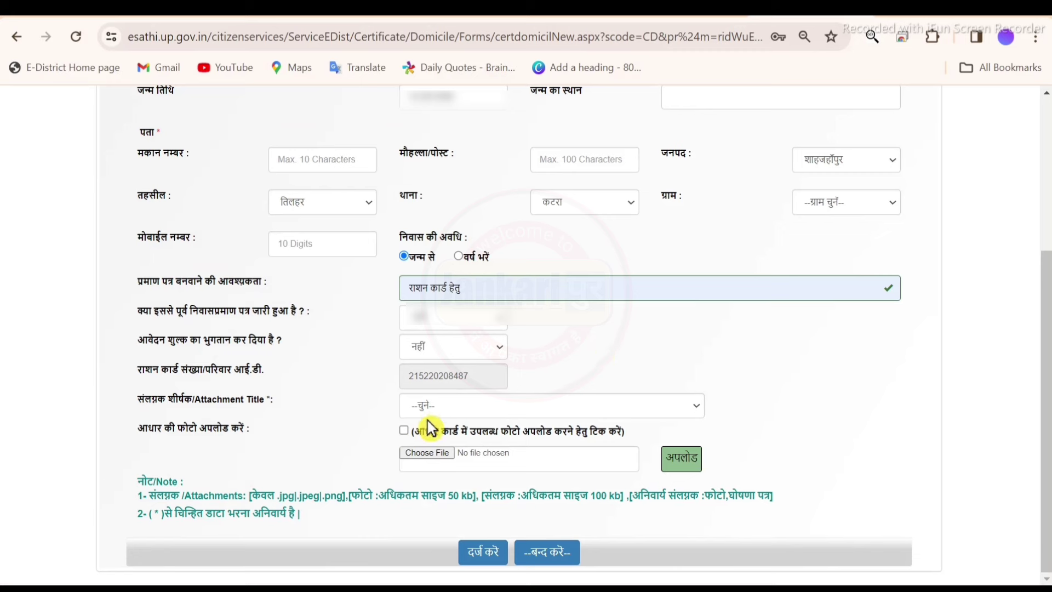
# Step: Upload the image IMG_20200918_133052-1 from the phone's KineMasterCapture folder as the फोटो attachment
pyautogui.click(440, 410)
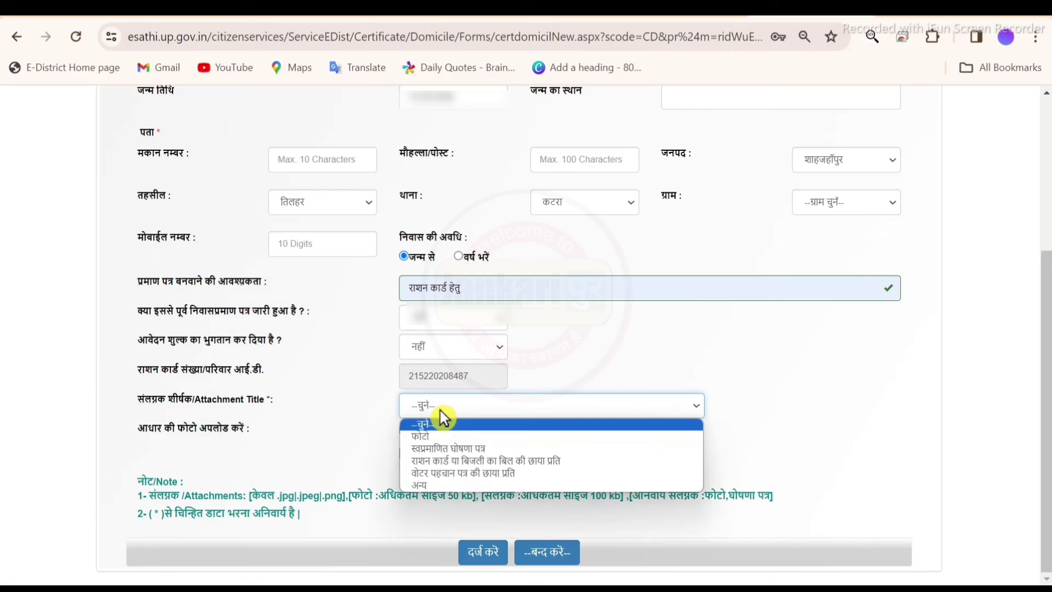
pyautogui.click(431, 439)
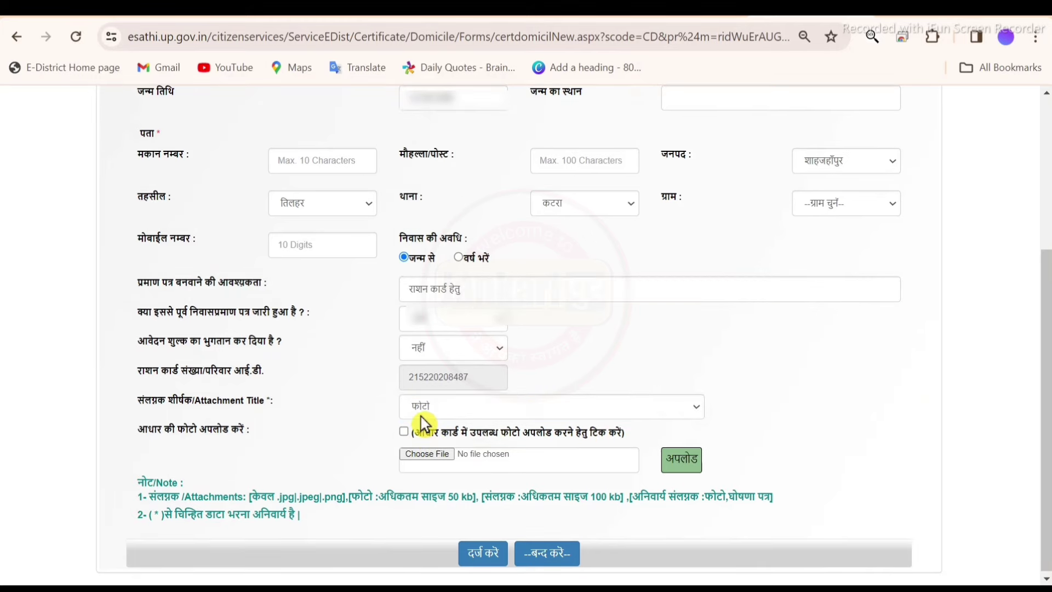
pyautogui.click(426, 455)
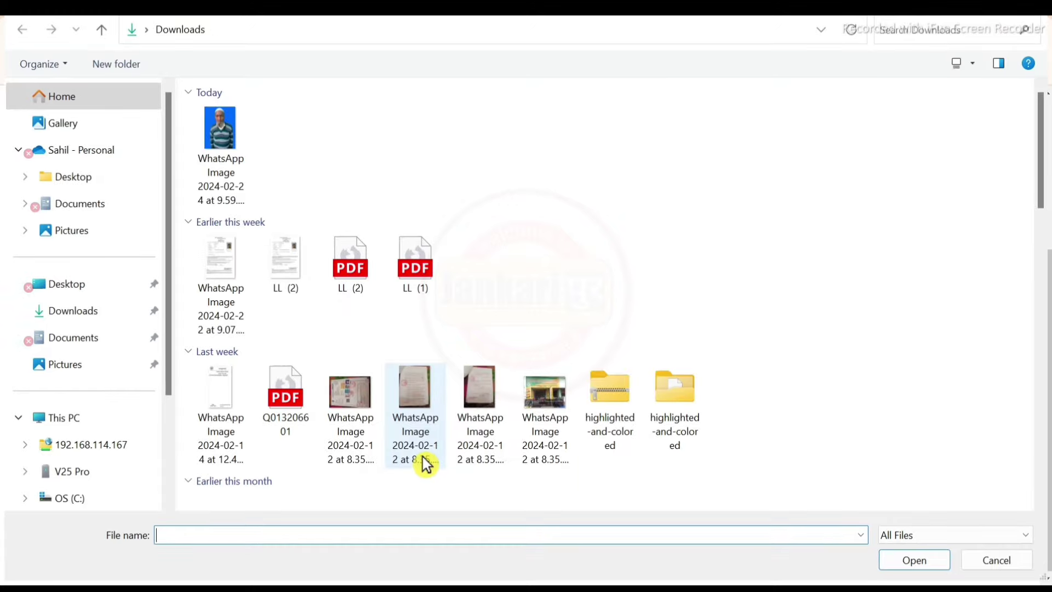
pyautogui.moveTo(169, 155); pyautogui.dragTo(182, 323)
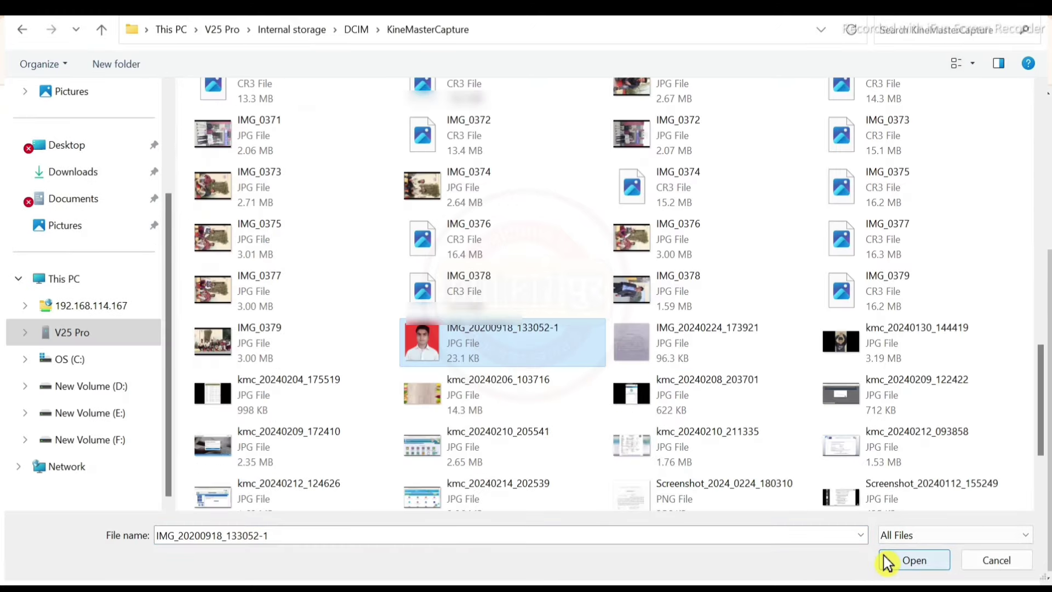
pyautogui.click(887, 560)
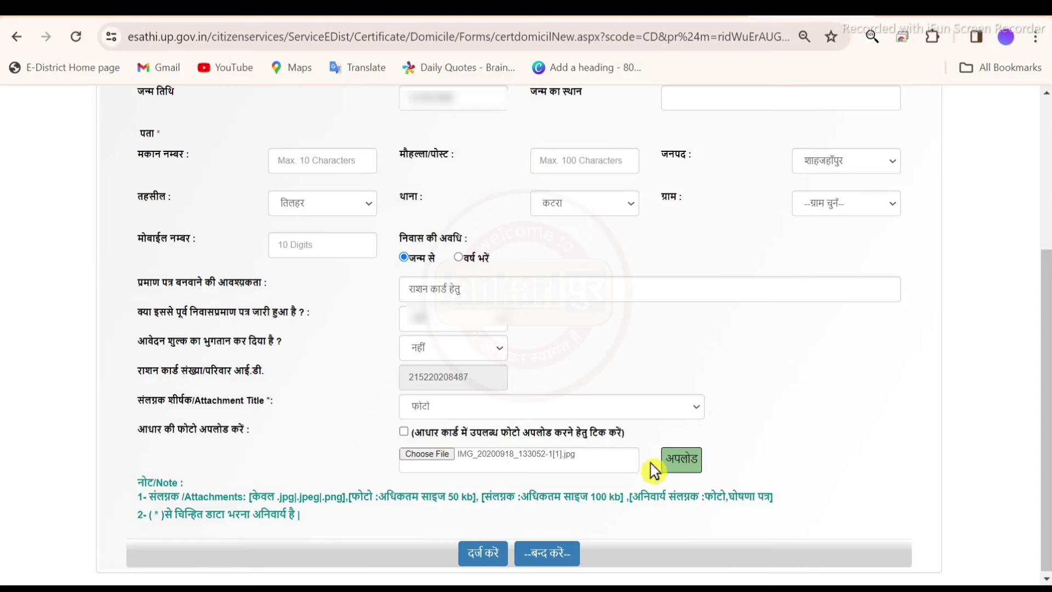
pyautogui.click(681, 463)
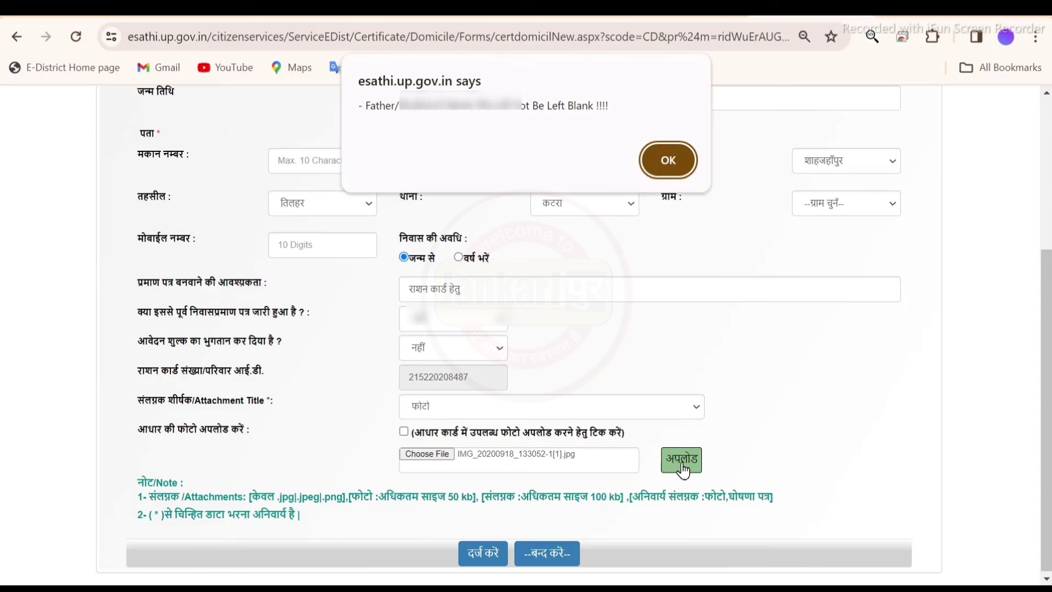
pyautogui.press('Return')
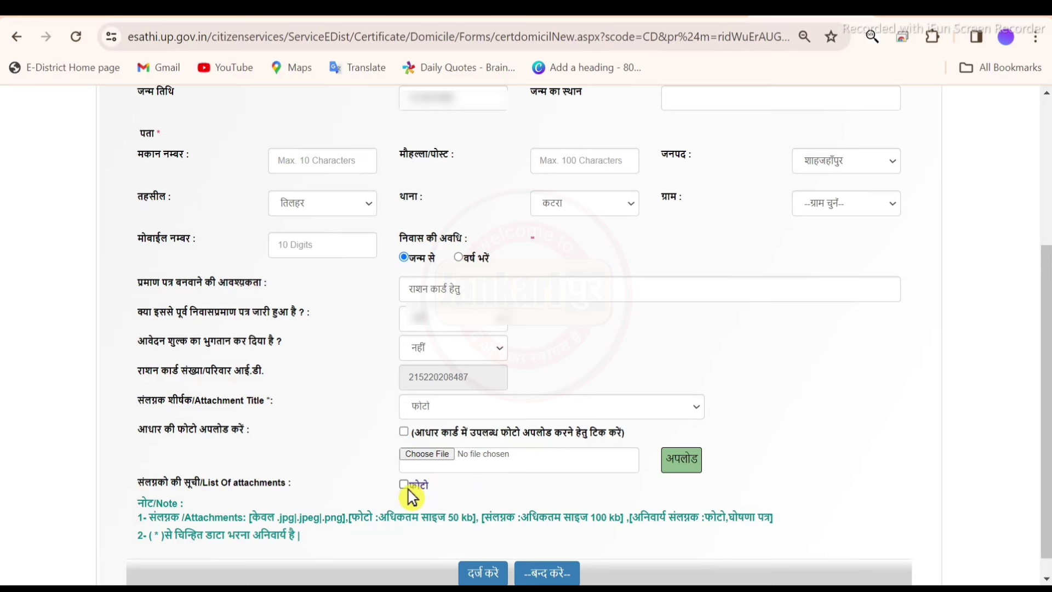
# Step: Set the attachment type to अन्य with the title AADHAR CARD, and review the other attachment types
pyautogui.click(548, 414)
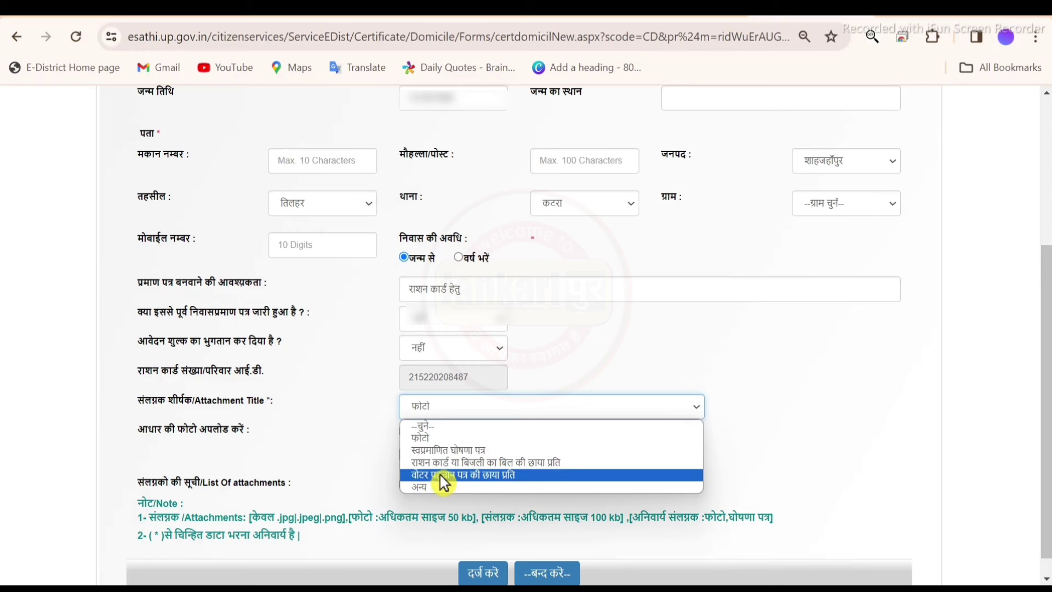
pyautogui.click(423, 496)
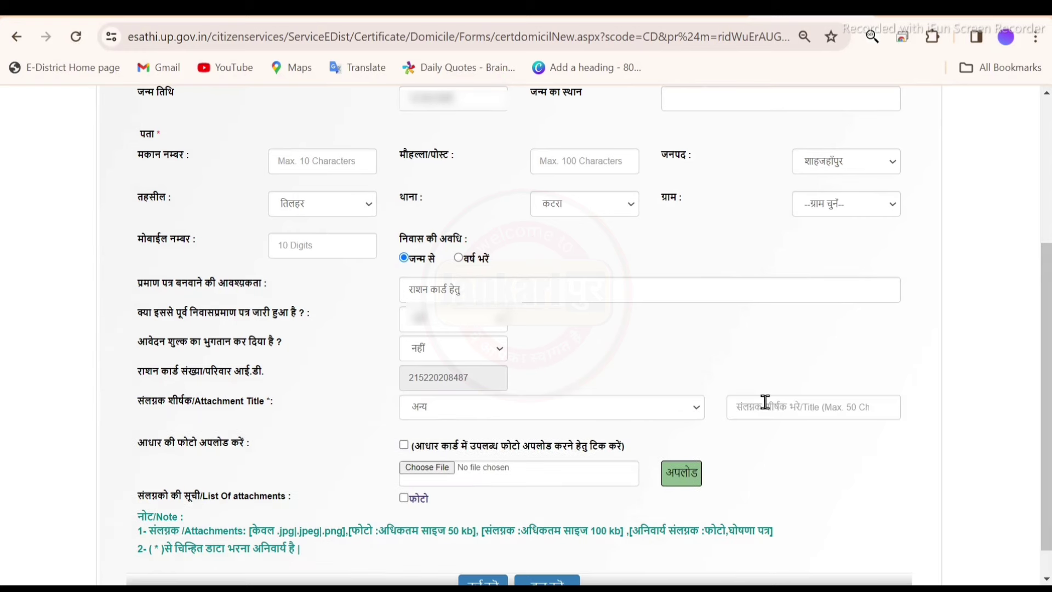
pyautogui.click(772, 407)
pyautogui.write('AAD')
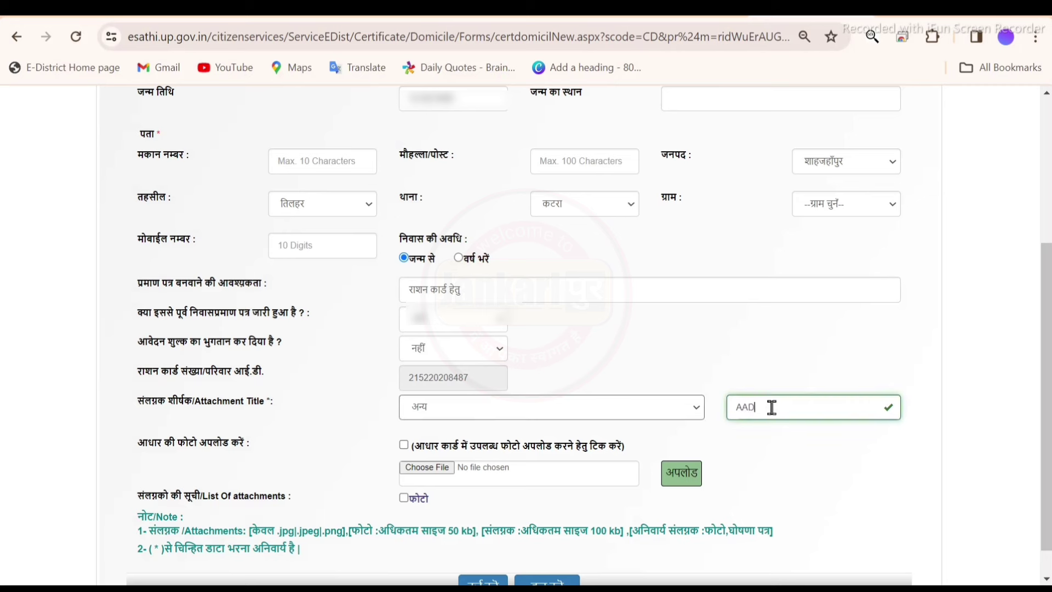
pyautogui.write('HAR CARD')
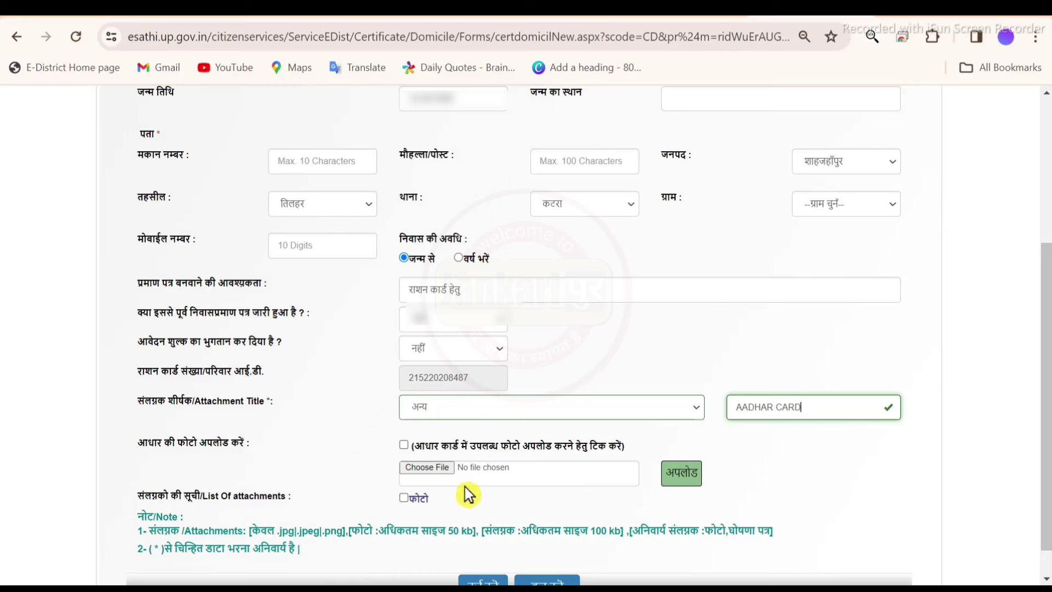
pyautogui.click(472, 415)
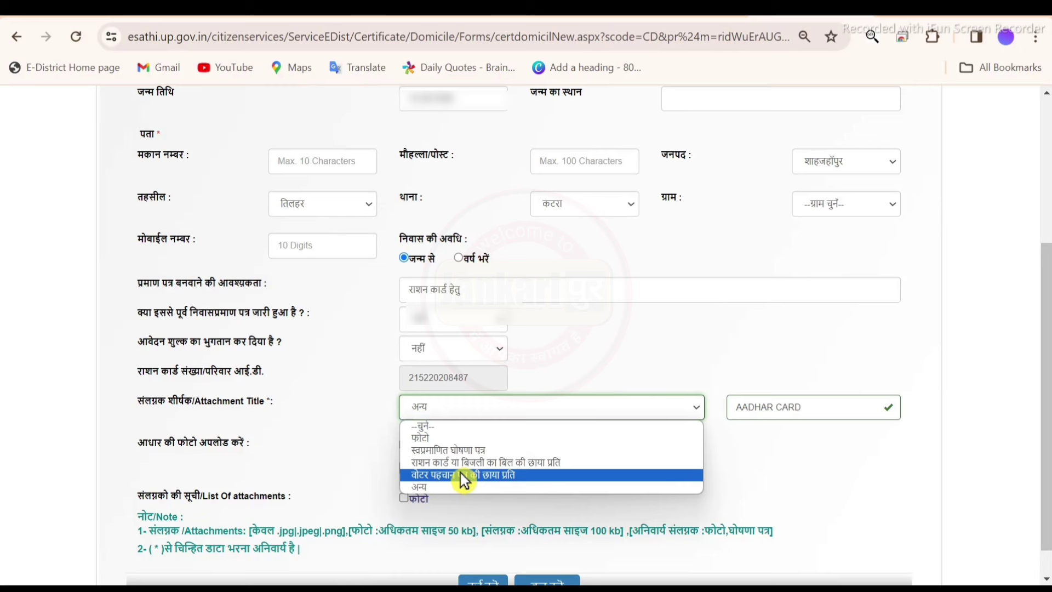
pyautogui.click(728, 493)
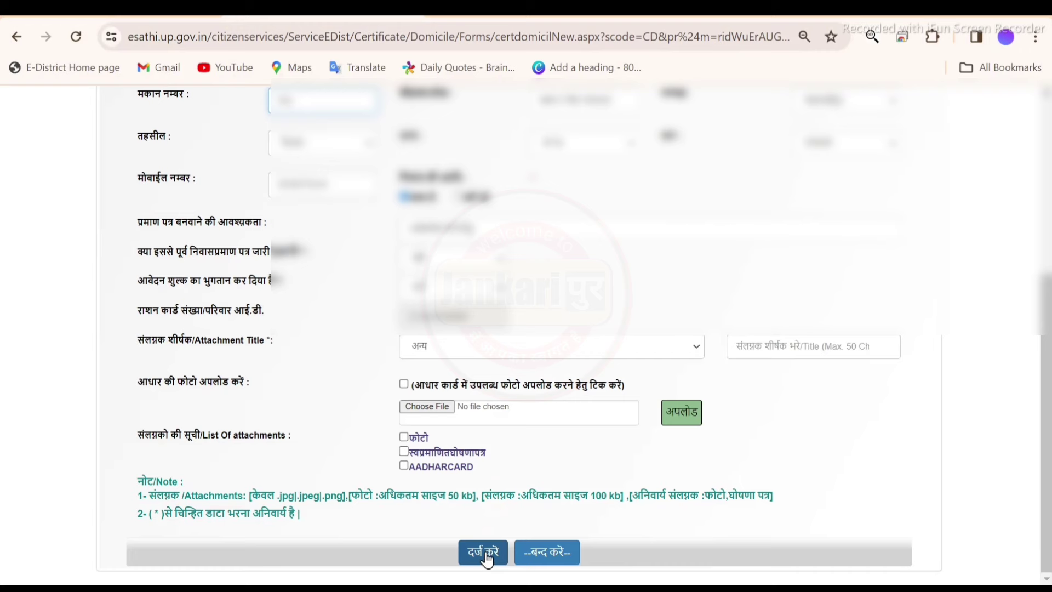
# Step: Submit the completed निवास प्रमाण पत्र application form and review the heading of the application summary
pyautogui.click(487, 558)
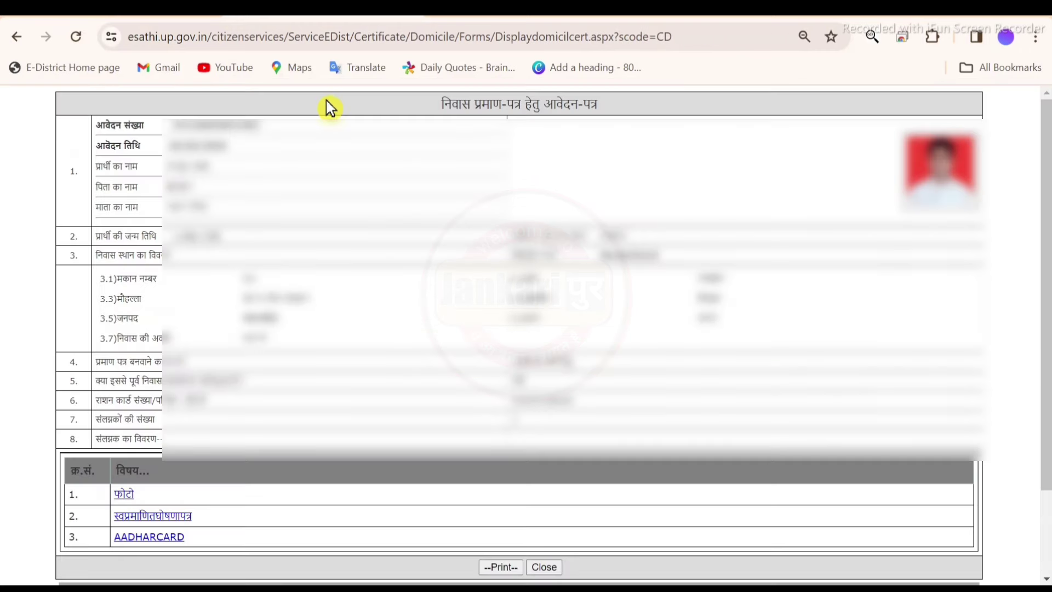
pyautogui.moveTo(451, 104); pyautogui.dragTo(567, 89)
pyautogui.click(618, 164)
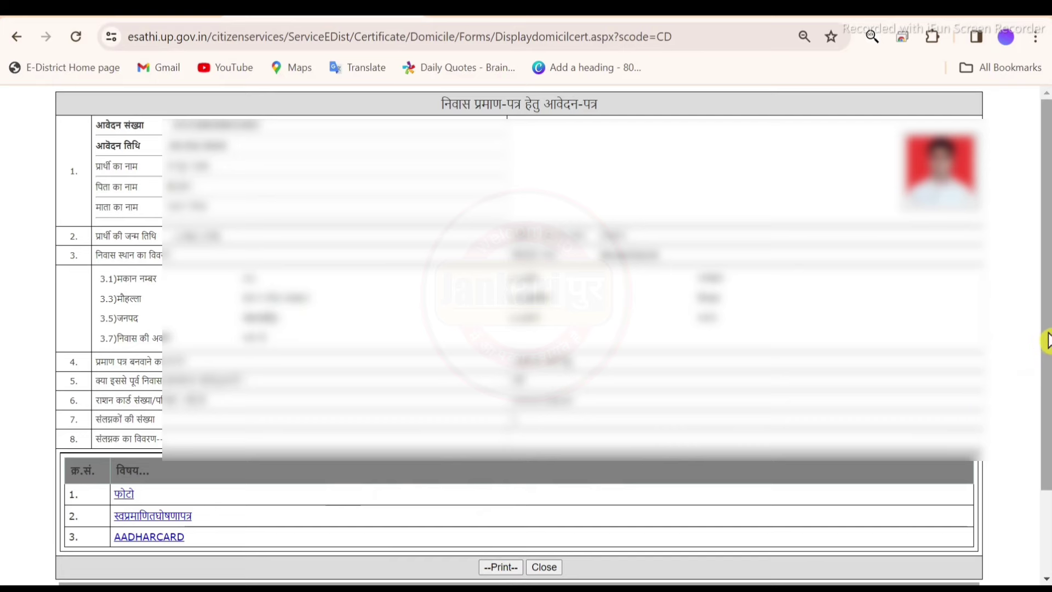
# Step: Open the service fee payment, submit the application number, and proceed to the payment gateway
pyautogui.scroll(-2, 481, 501)
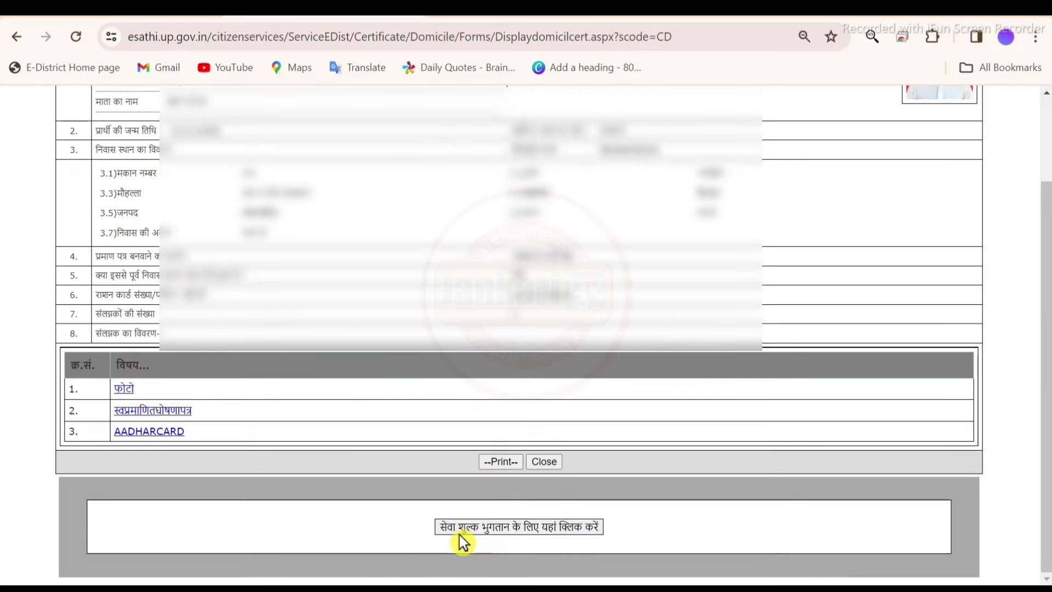
pyautogui.click(517, 532)
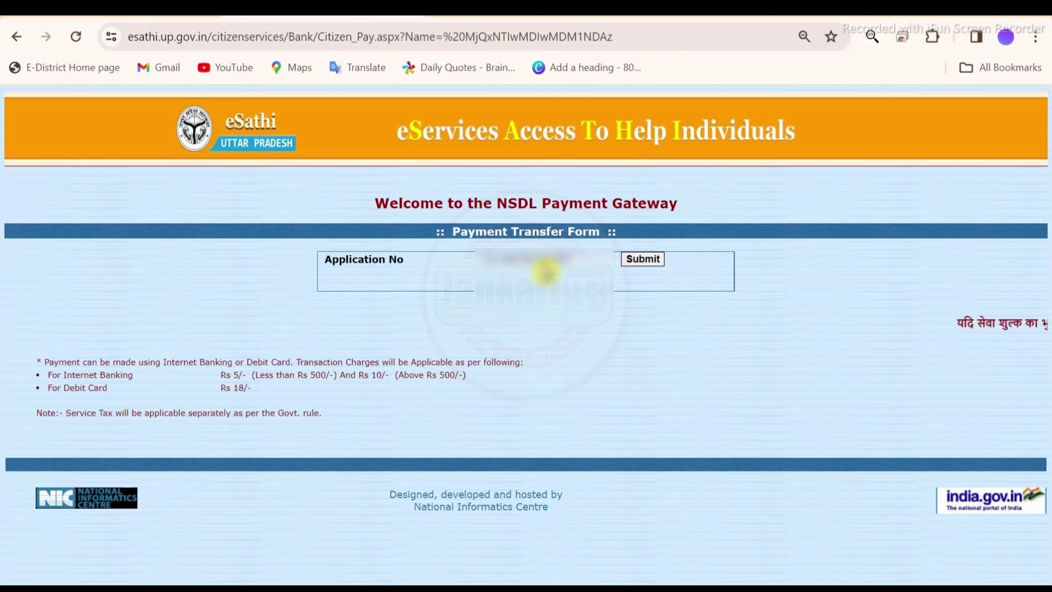
pyautogui.click(630, 263)
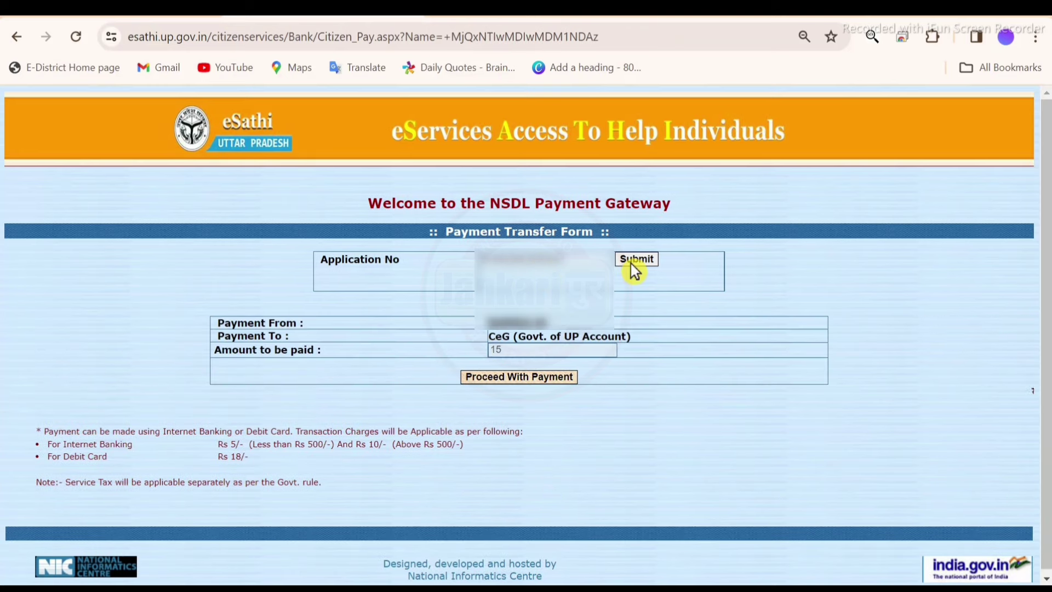
pyautogui.click(496, 378)
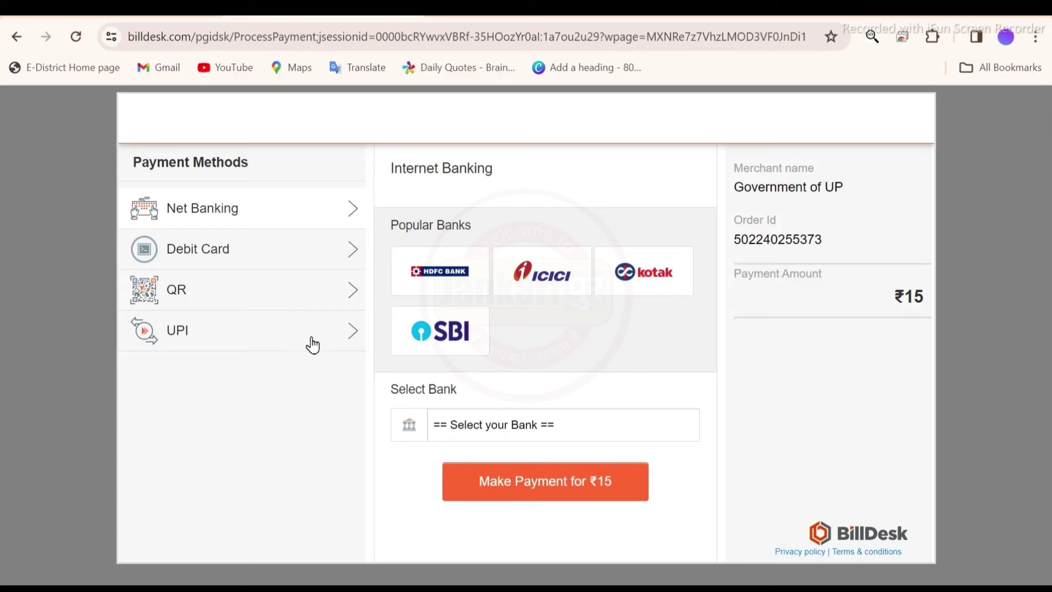
# Step: Choose QR payment with BHIM UPI and make the ₹15 service fee payment
pyautogui.click(283, 303)
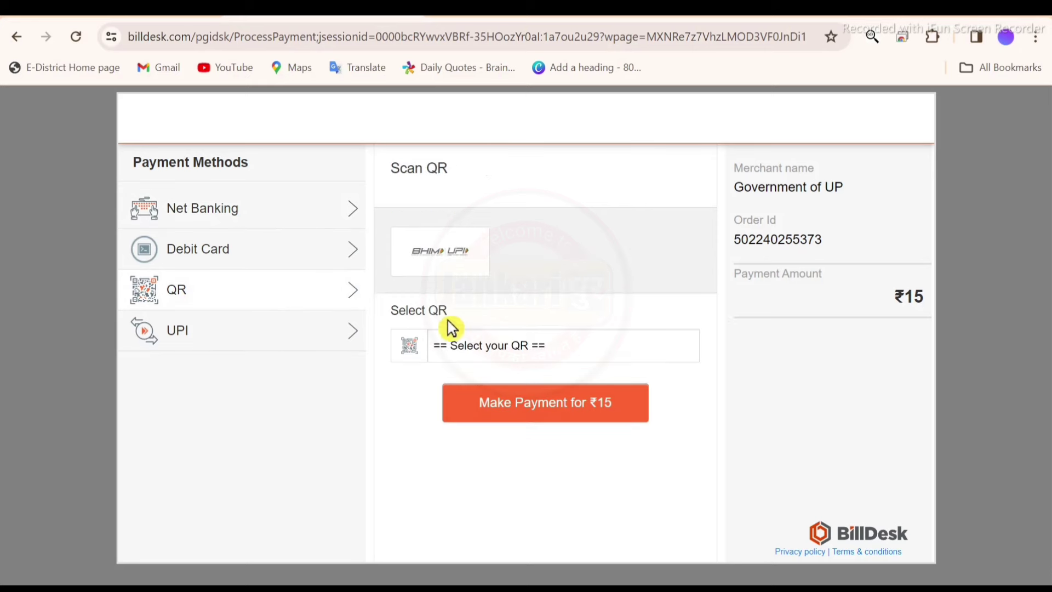
pyautogui.click(465, 345)
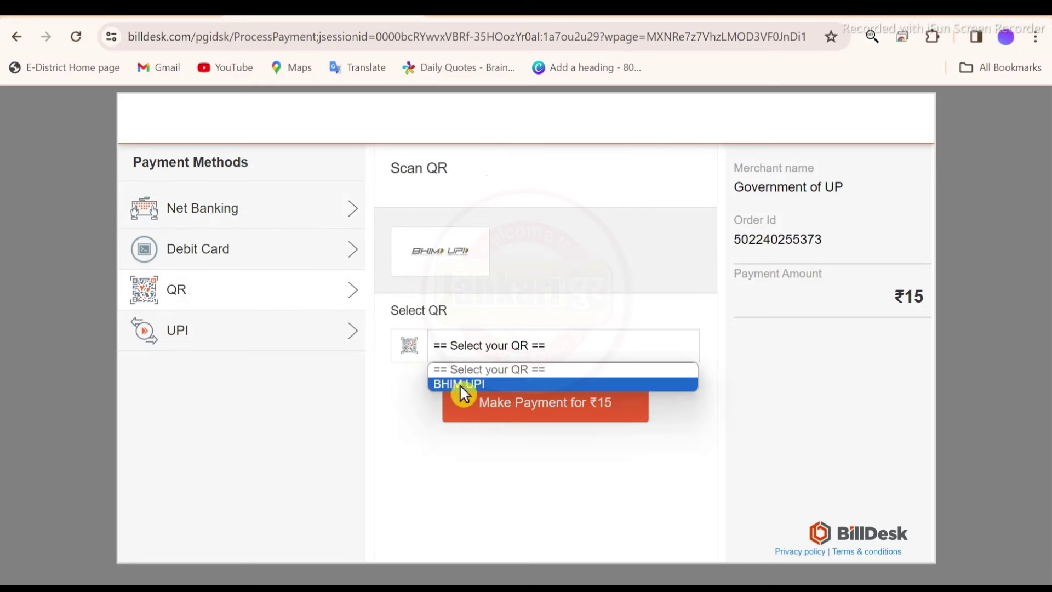
pyautogui.click(460, 385)
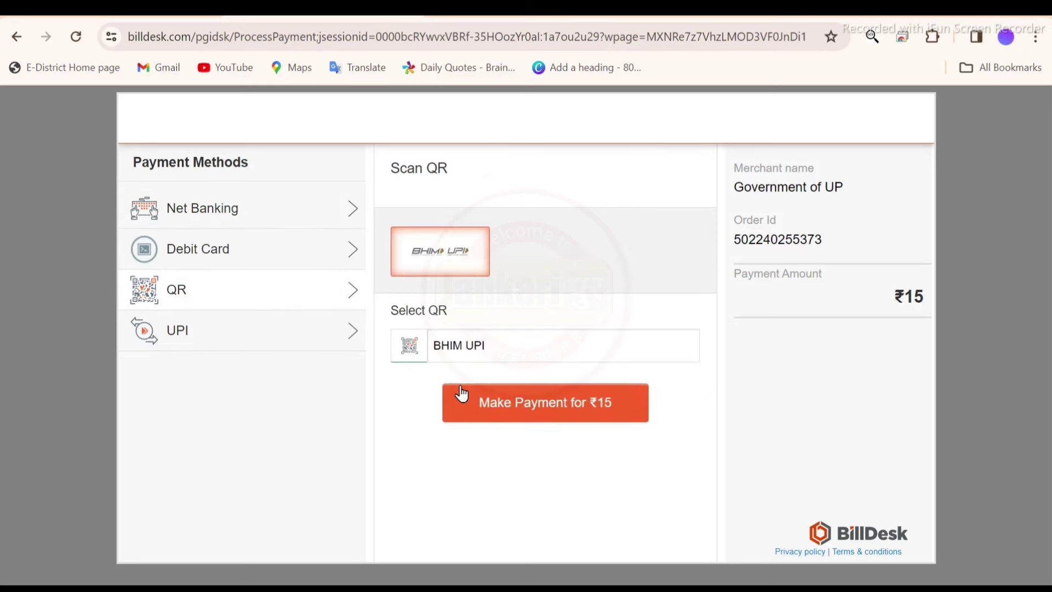
pyautogui.click(561, 414)
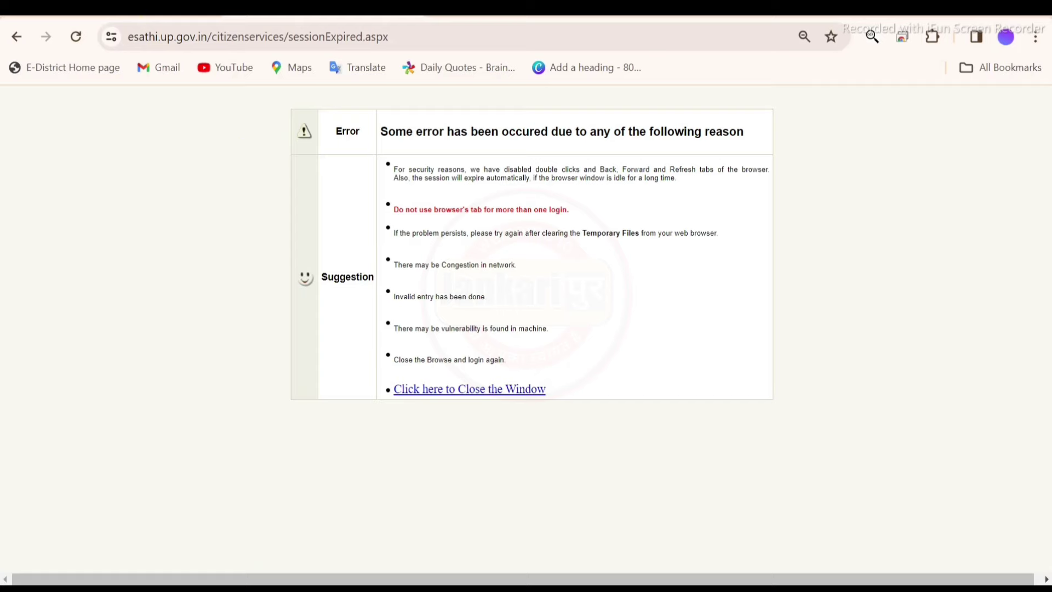
# Step: Leave the expired session page, open the application list (आवेदन की सूची), and copy the first निवास प्रमाण पत्र entry's application number
pyautogui.click(133, 15)
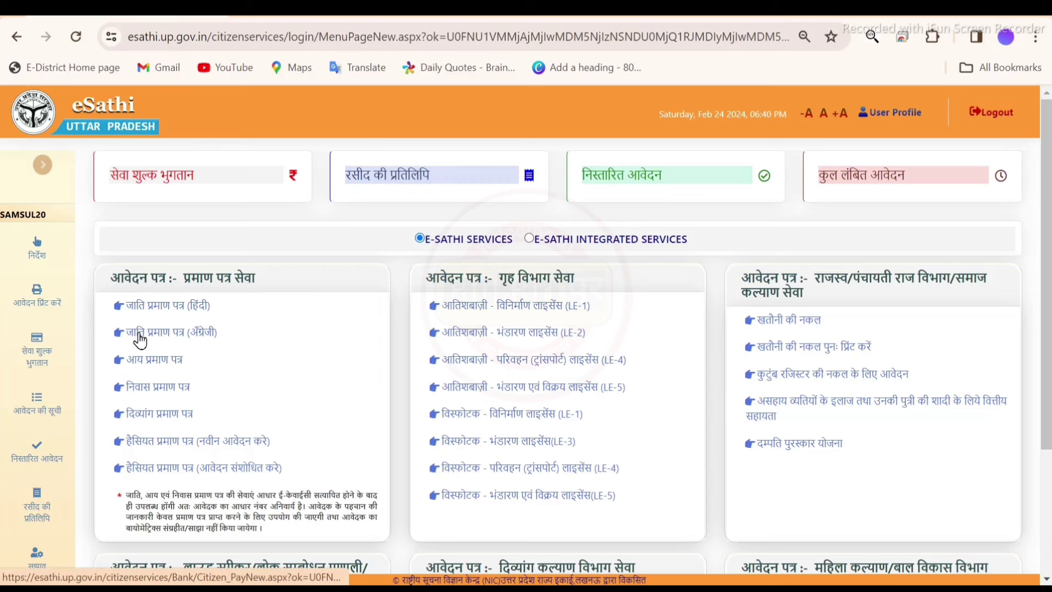
pyautogui.click(38, 412)
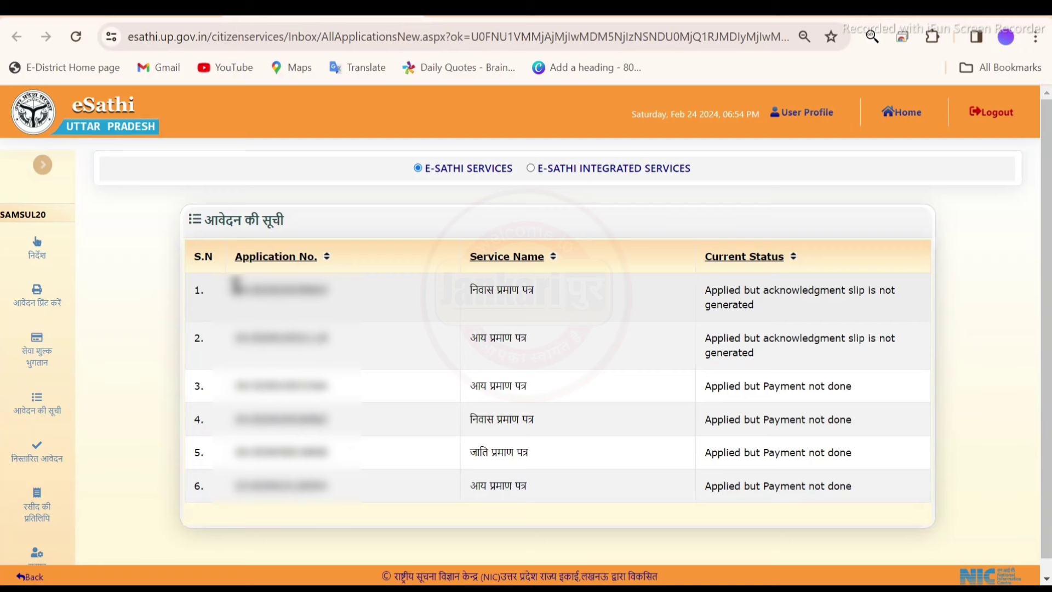
pyautogui.moveTo(235, 285); pyautogui.dragTo(329, 293)
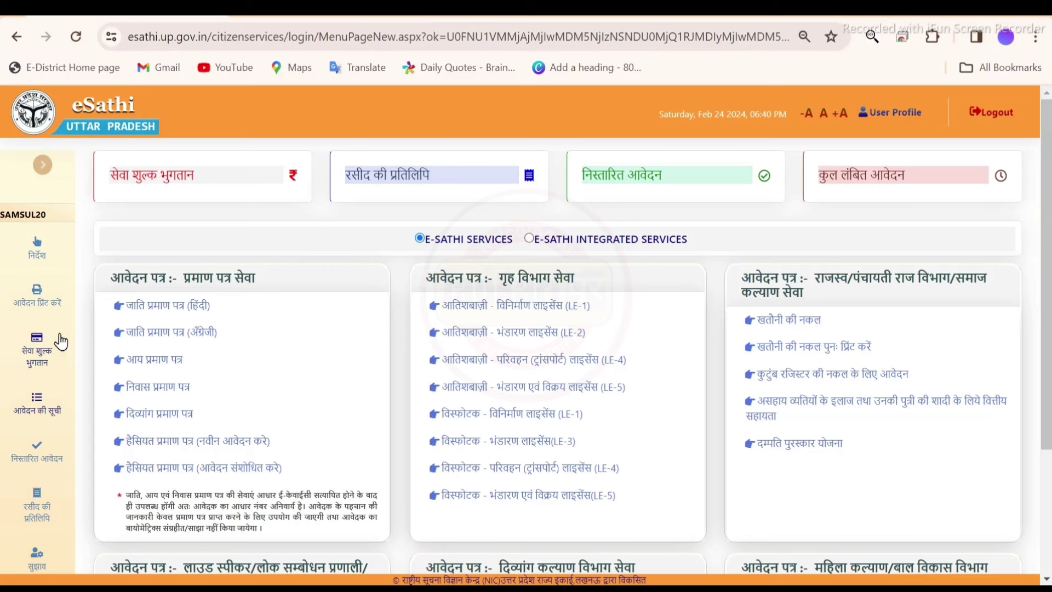
# Step: Open the service fee payment form (सेवा शुल्क भुगतान) and submit the copied application number
pyautogui.click(36, 368)
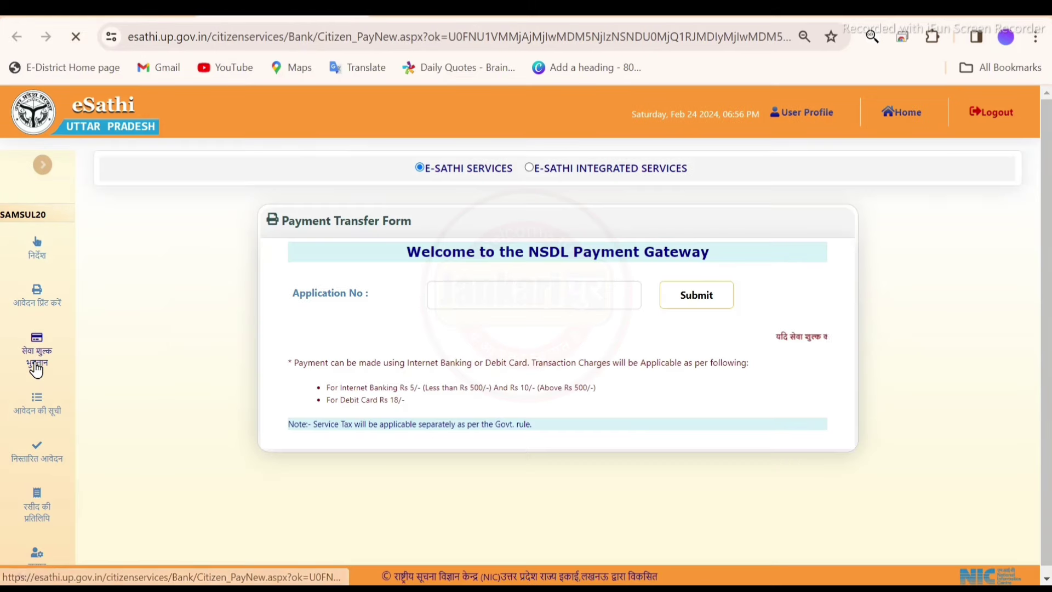
pyautogui.click(442, 291)
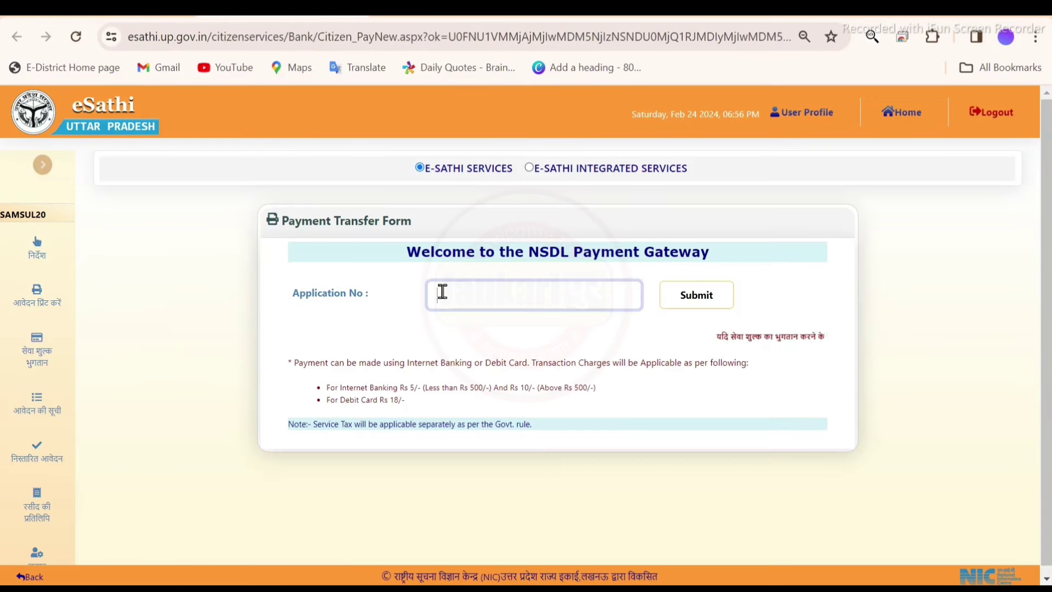
pyautogui.hotkey('ctrl', 'v')
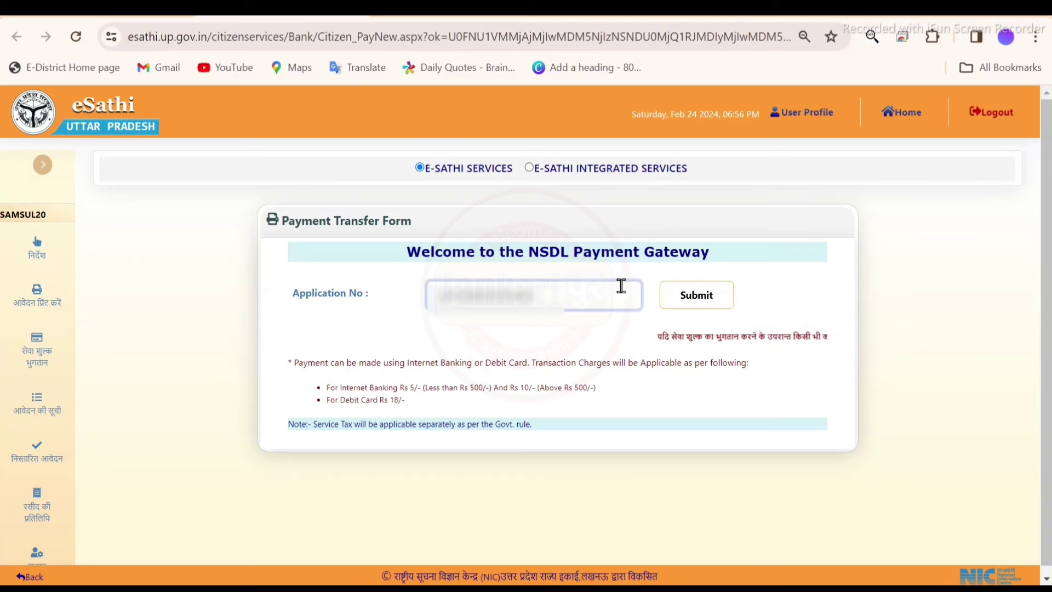
pyautogui.click(682, 301)
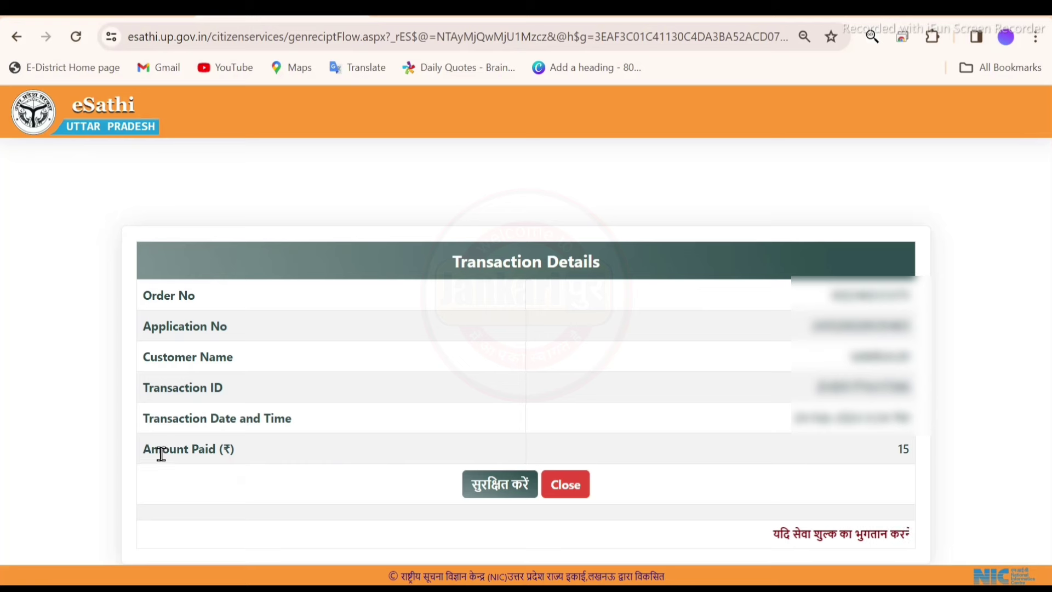
# Step: Check the amount paid, save the transaction details (सुरक्षित करें), and review the acknowledgement slip
pyautogui.moveTo(162, 449); pyautogui.dragTo(259, 462)
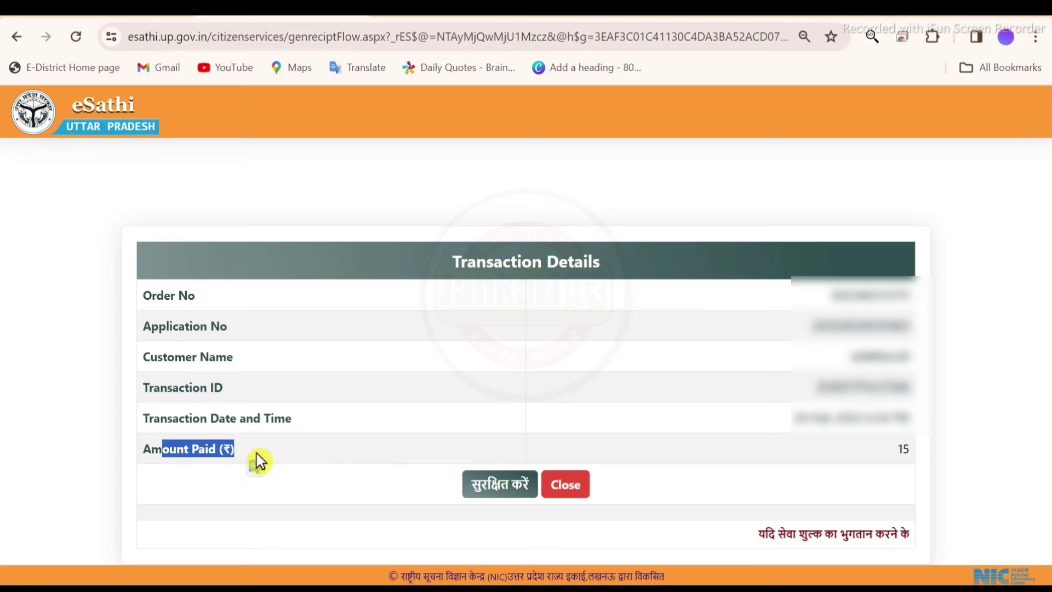
pyautogui.click(501, 492)
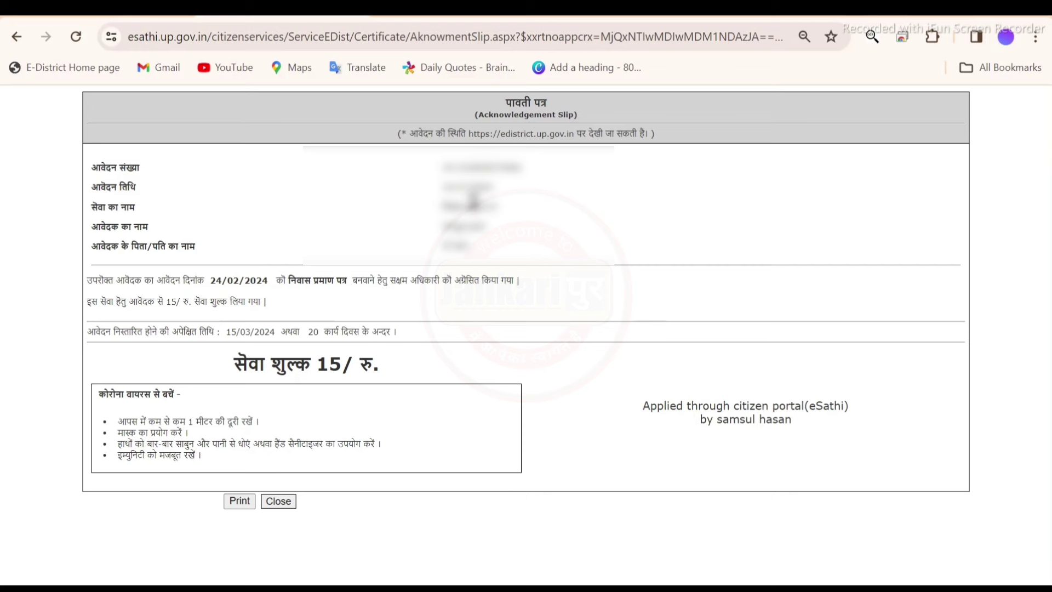
pyautogui.moveTo(475, 112); pyautogui.dragTo(540, 340)
pyautogui.click(570, 376)
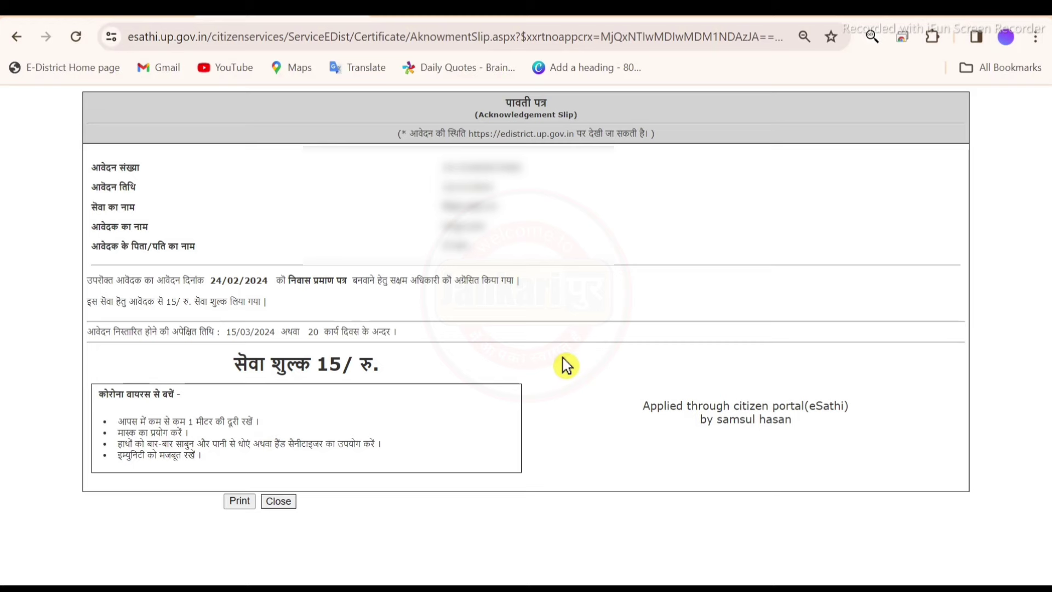
# Step: Save the acknowledgement slip as a PDF file and close the slip page
pyautogui.click(241, 502)
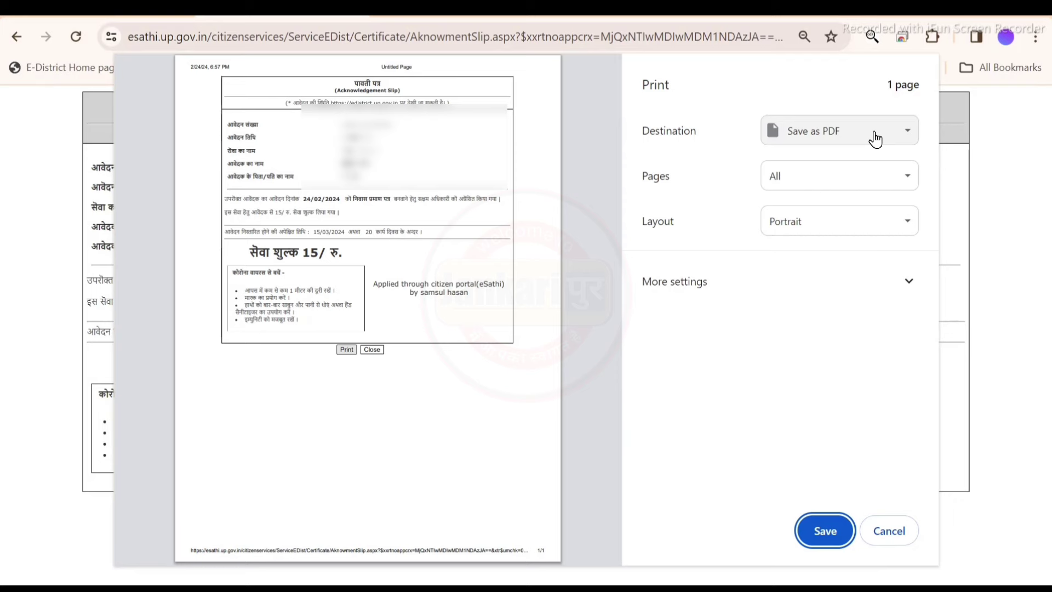
pyautogui.click(823, 542)
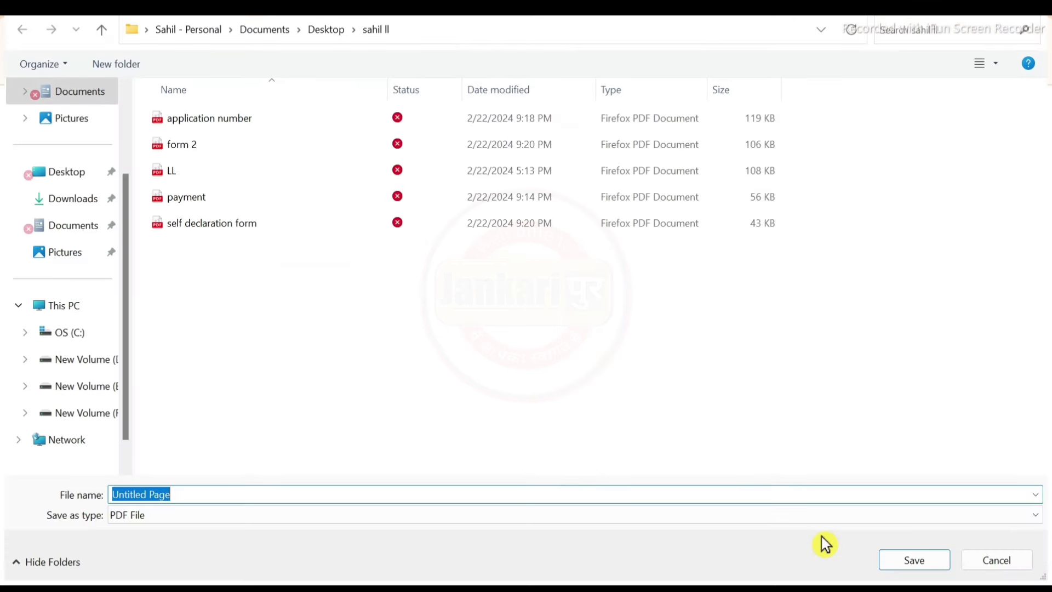
pyautogui.click(893, 562)
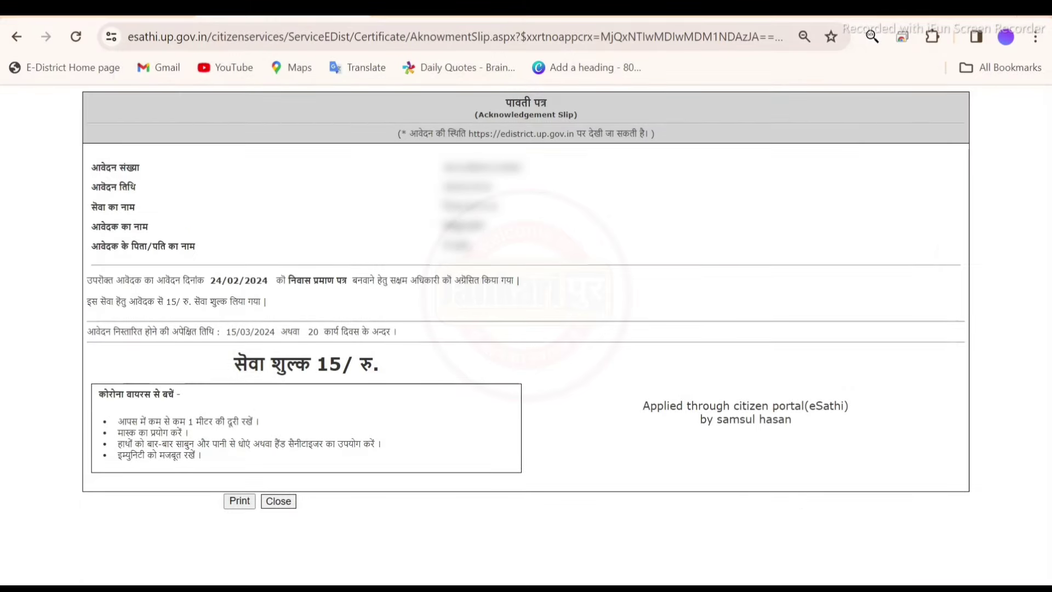
pyautogui.hotkey('ctrl', 'w')
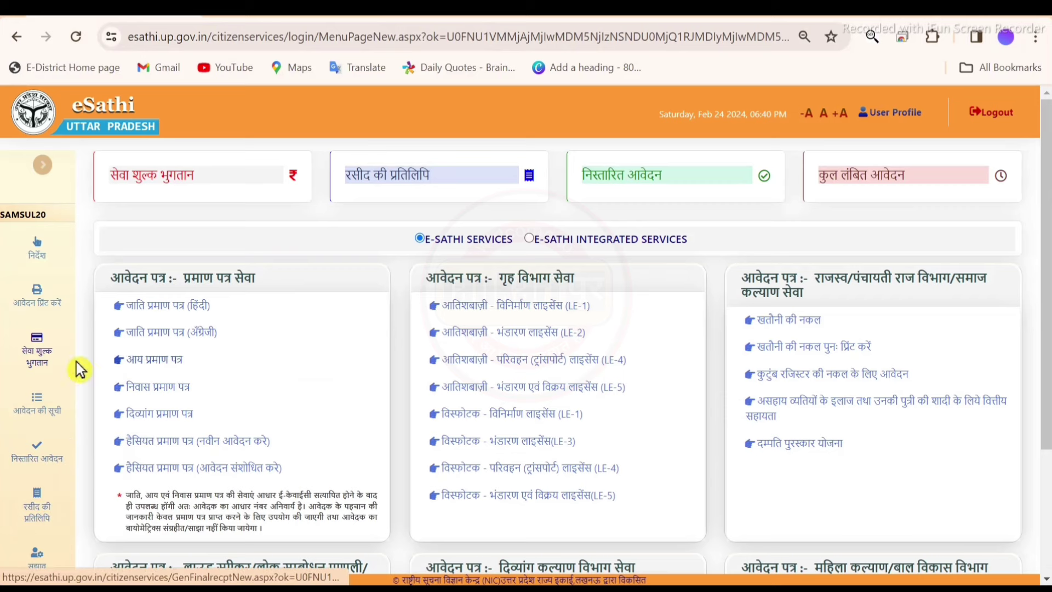
# Step: Open the application list (आवेदन की सूची) and examine the current status of the first निवास प्रमाण पत्र application
pyautogui.click(37, 411)
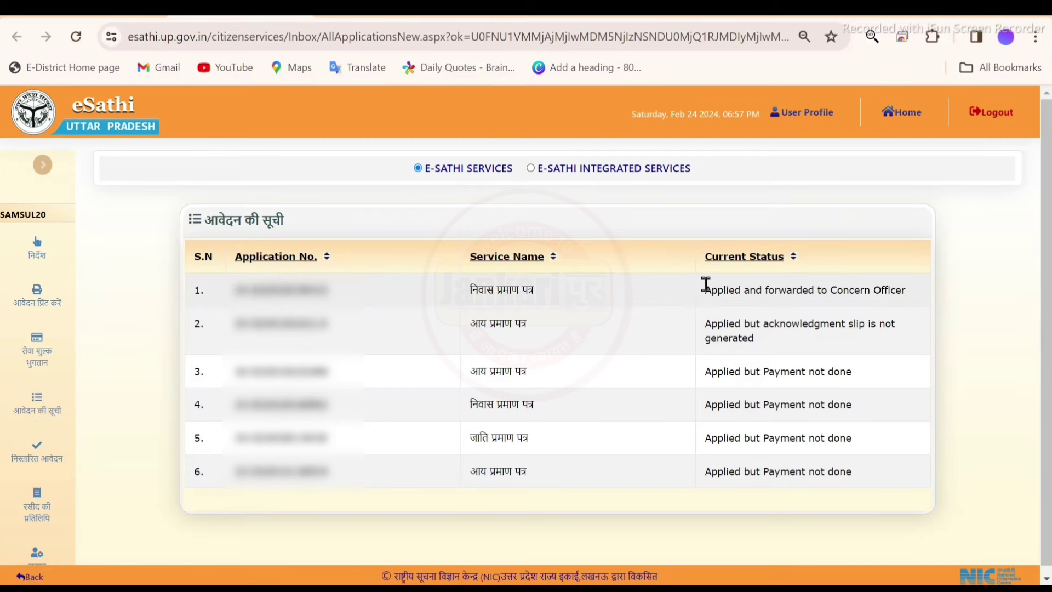
pyautogui.moveTo(706, 290); pyautogui.dragTo(912, 298)
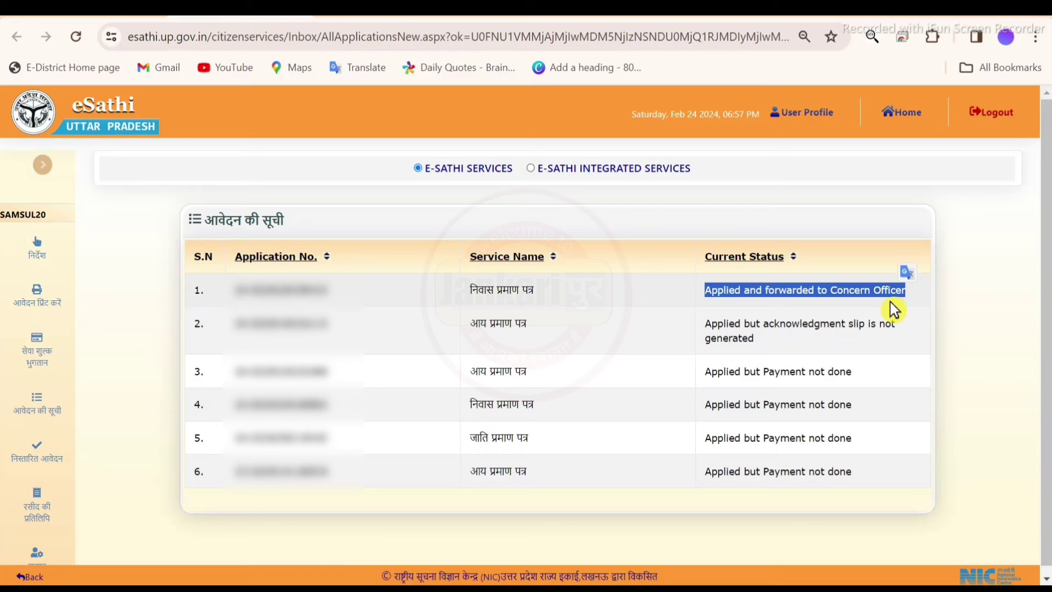
pyautogui.click(961, 322)
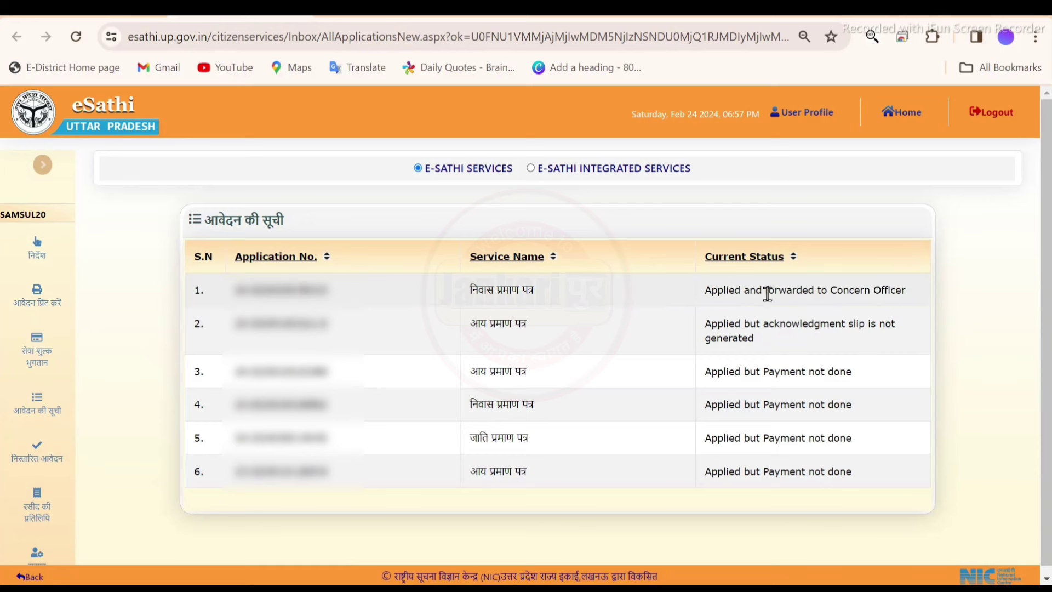
pyautogui.moveTo(827, 293); pyautogui.dragTo(905, 291)
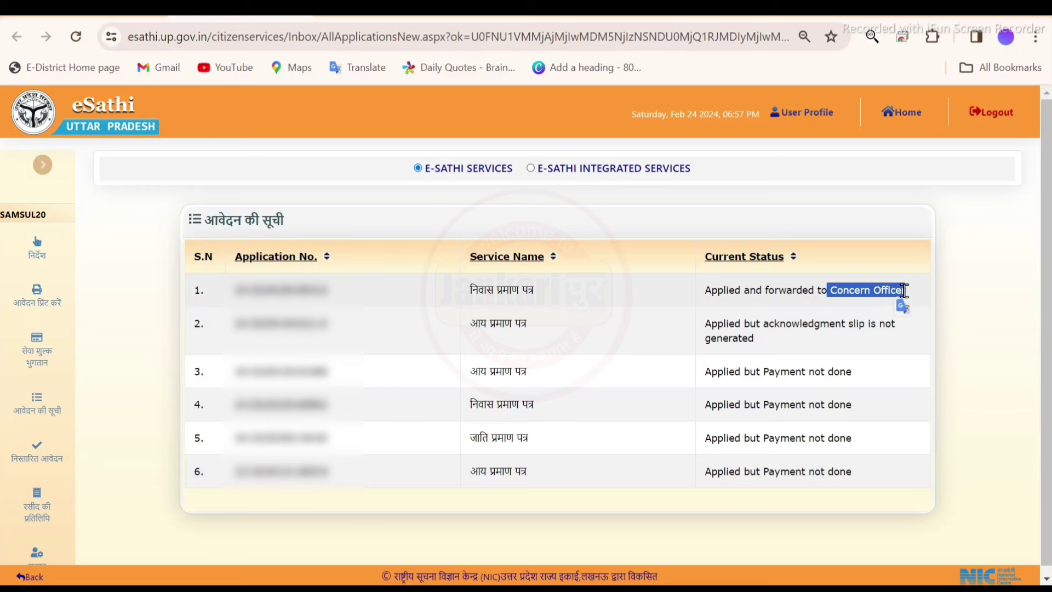
pyautogui.click(956, 307)
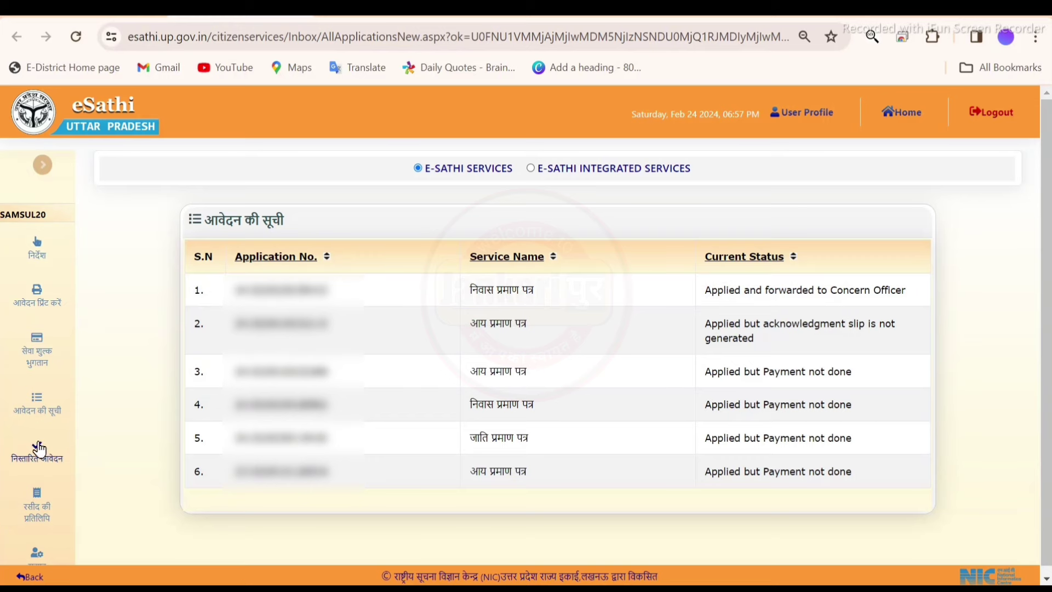
# Step: Open the disposed applications list (निस्तारित आवेदन) and show the Income category
pyautogui.click(49, 461)
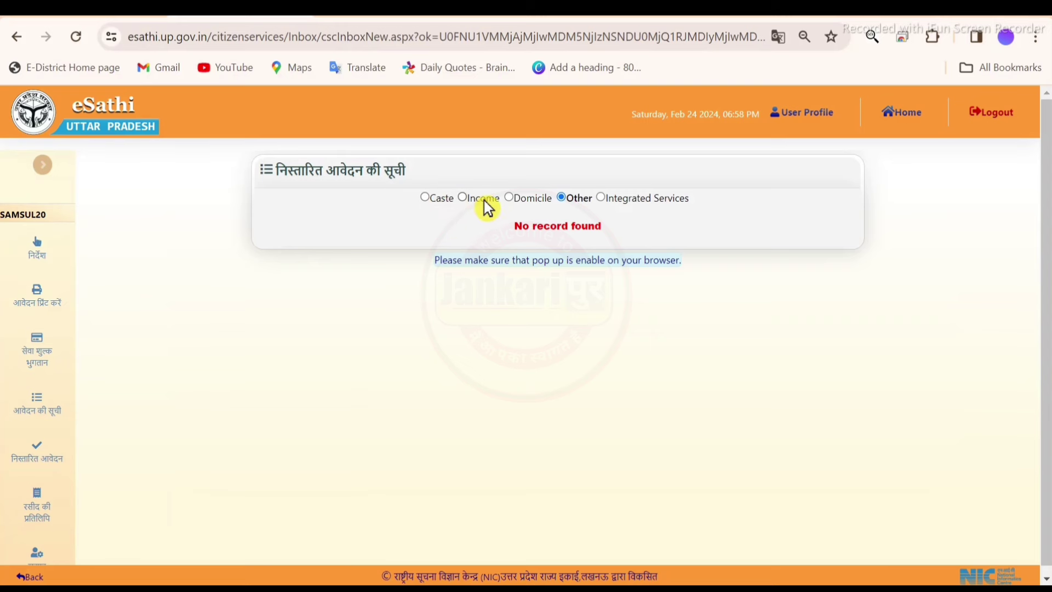
pyautogui.click(462, 197)
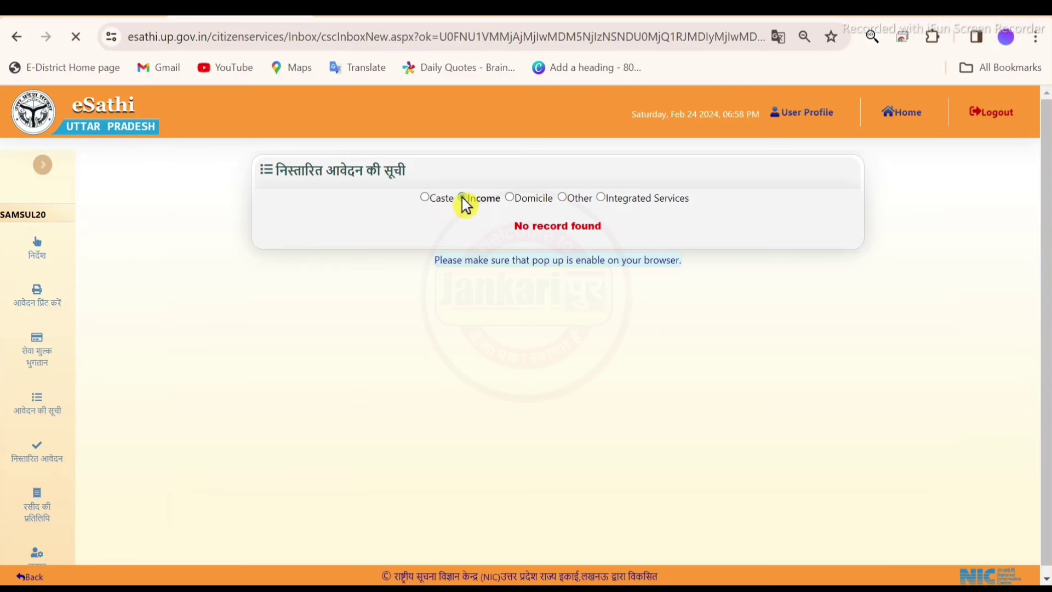